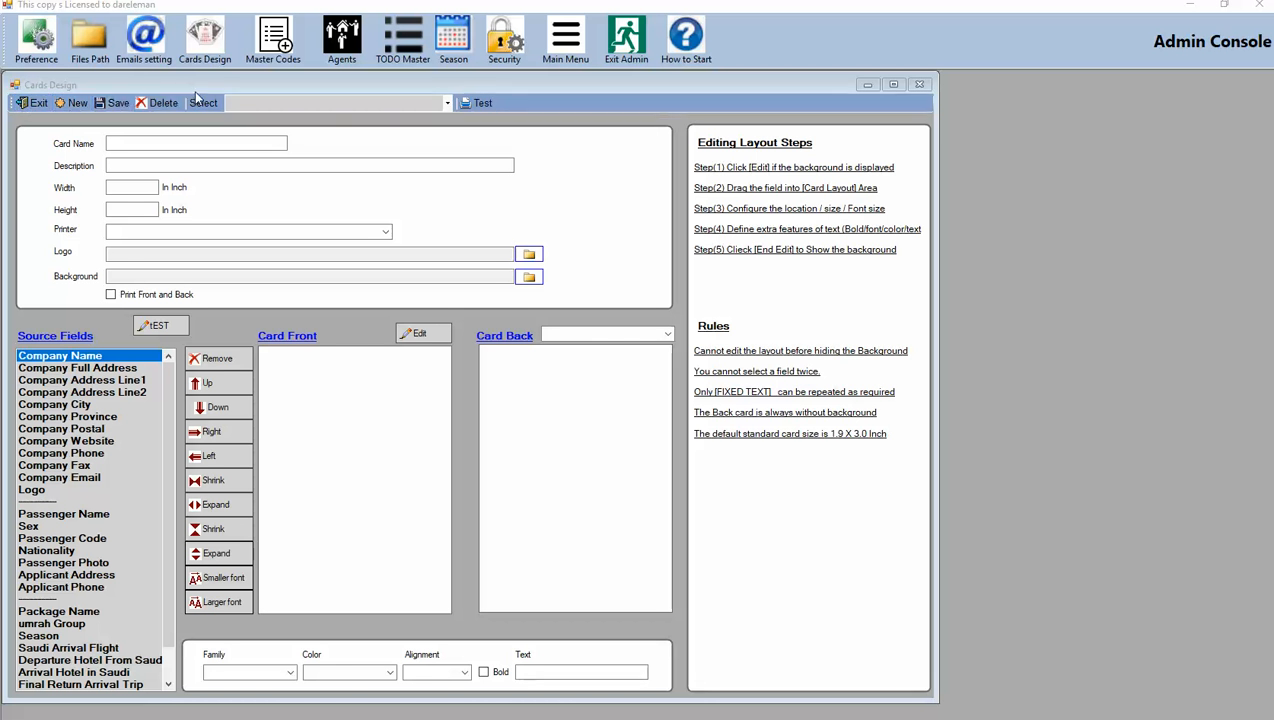
Step: Enter "Travel and Accomodation Card" as the card name and copy that text into the description
{"action": "left_click", "coordinate": [77, 106]}
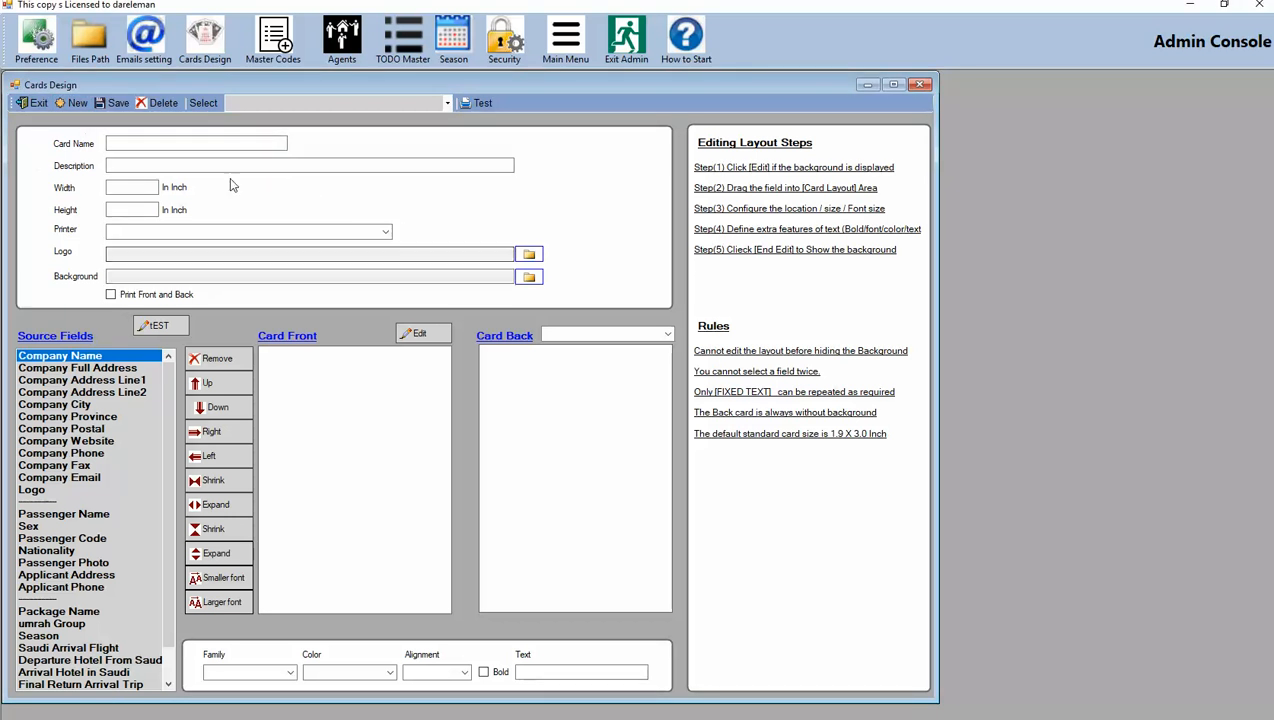
{"action": "left_click", "coordinate": [127, 143]}
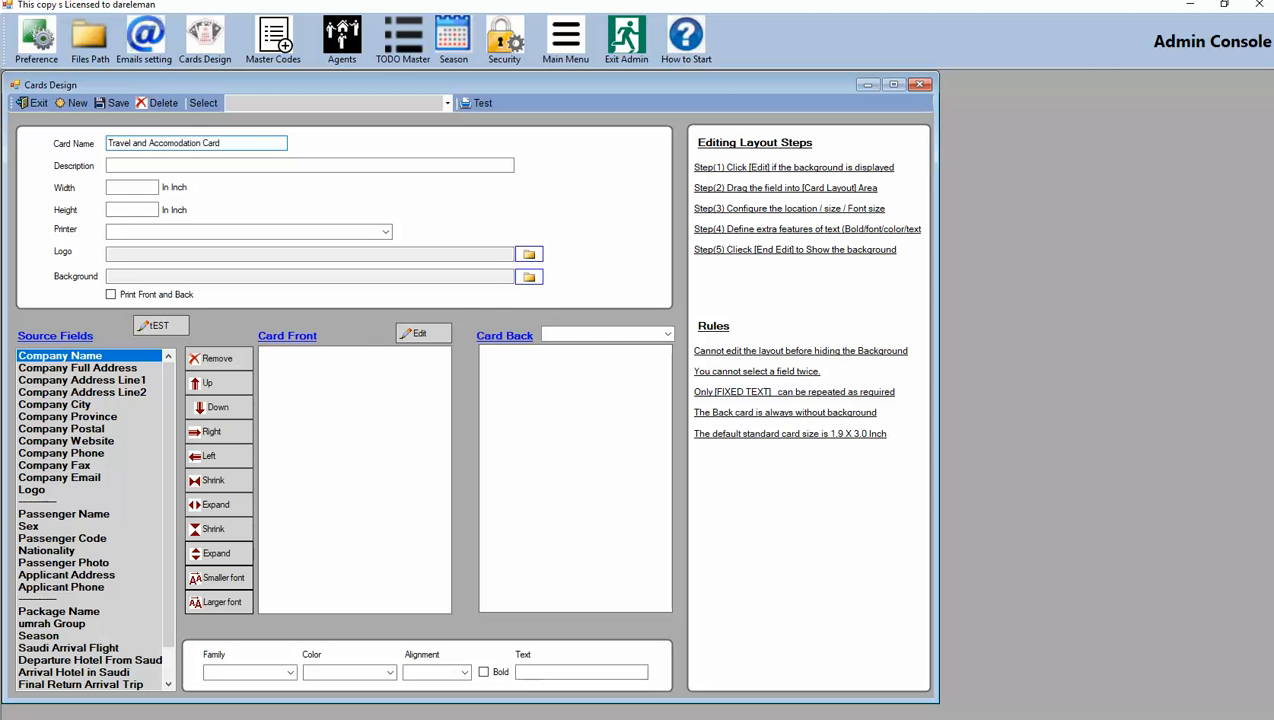
{"action": "left_click_drag", "start_coordinate": [224, 143], "coordinate": [98, 148]}
{"action": "key", "text": "ctrl+c"}
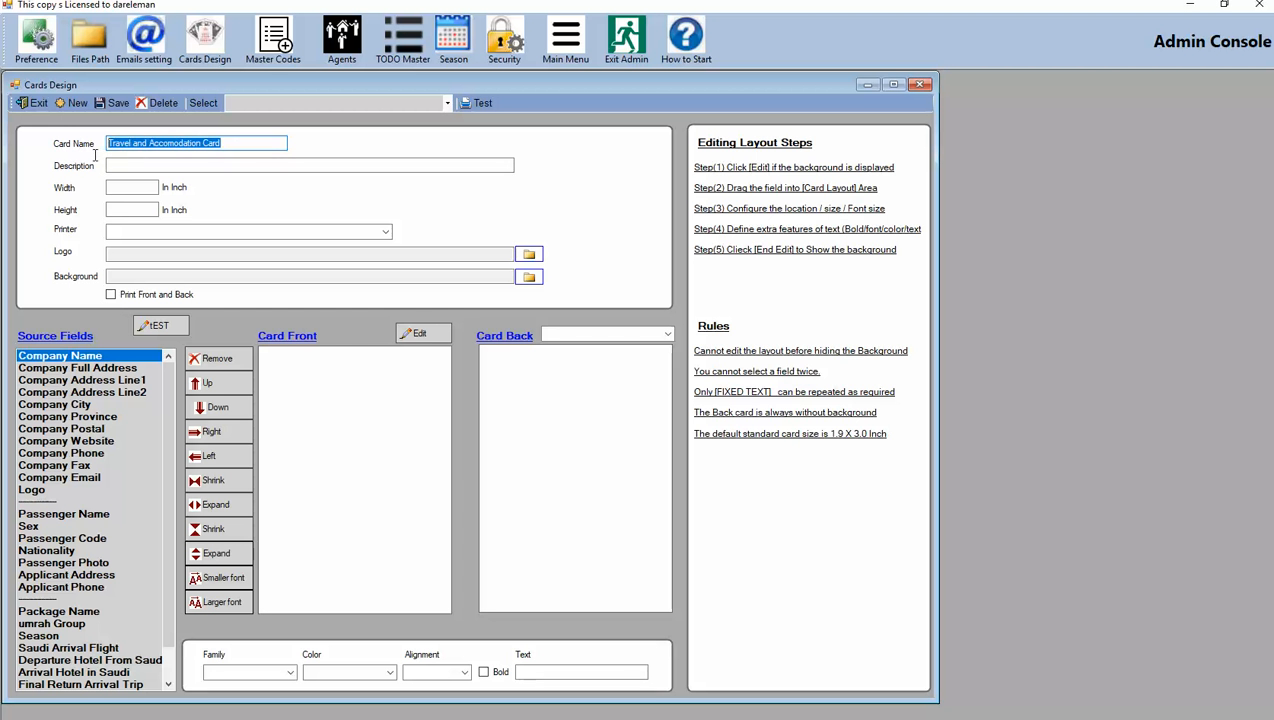
{"action": "left_click", "coordinate": [150, 165]}
{"action": "key", "text": "ctrl+v"}
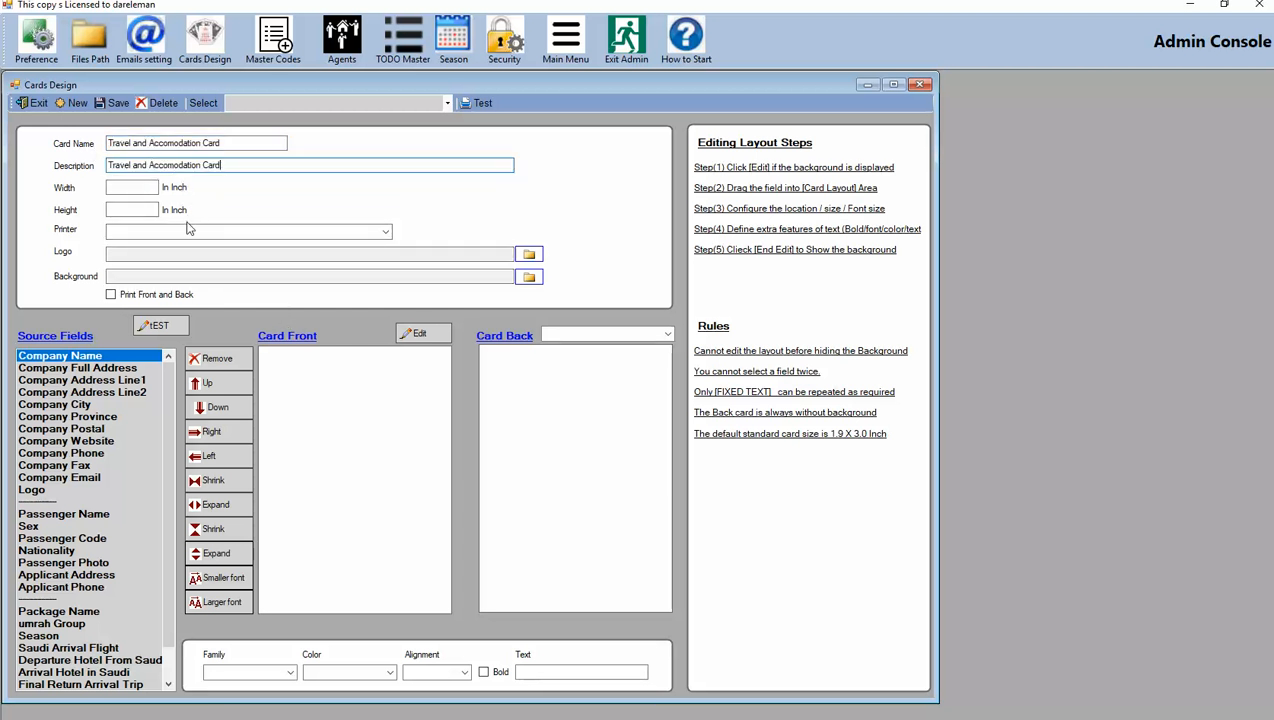
Step: Start a new card record and paste "Travel and Accomodation Card" as both its name and its description
{"action": "left_click", "coordinate": [86, 107]}
{"action": "left_click", "coordinate": [132, 143]}
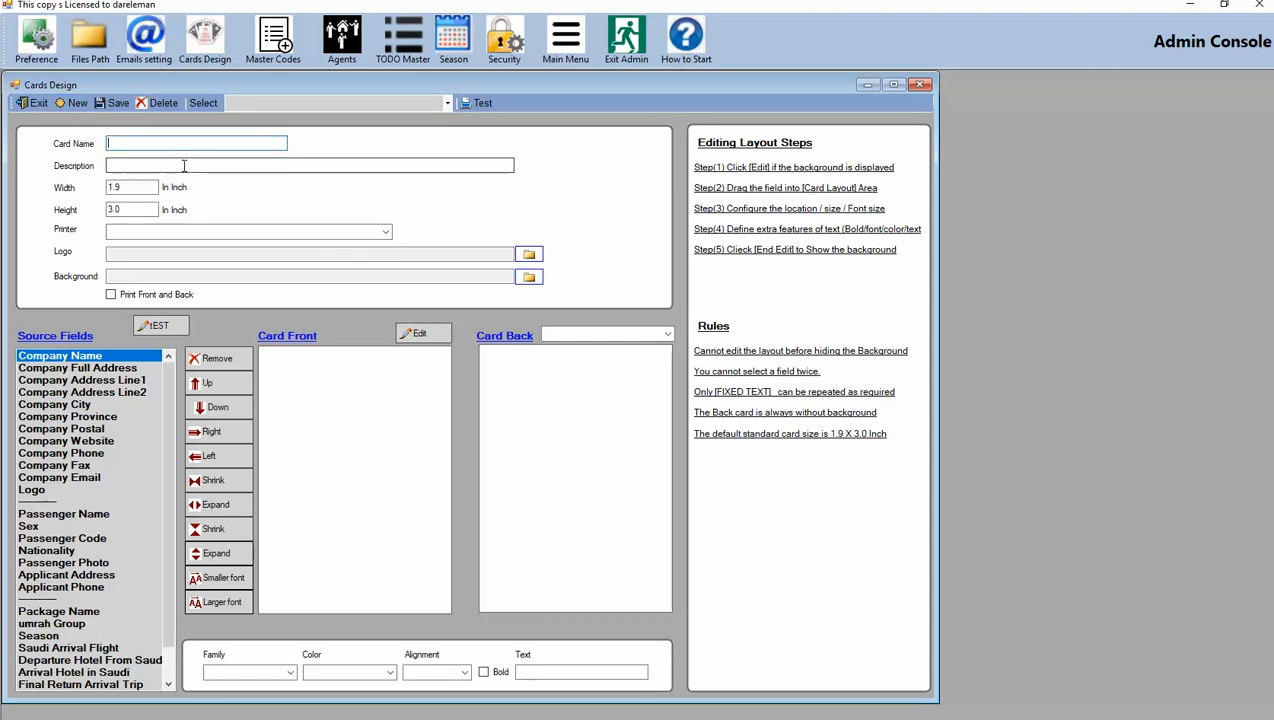
{"action": "key", "text": "ctrl+v"}
{"action": "left_click", "coordinate": [139, 164]}
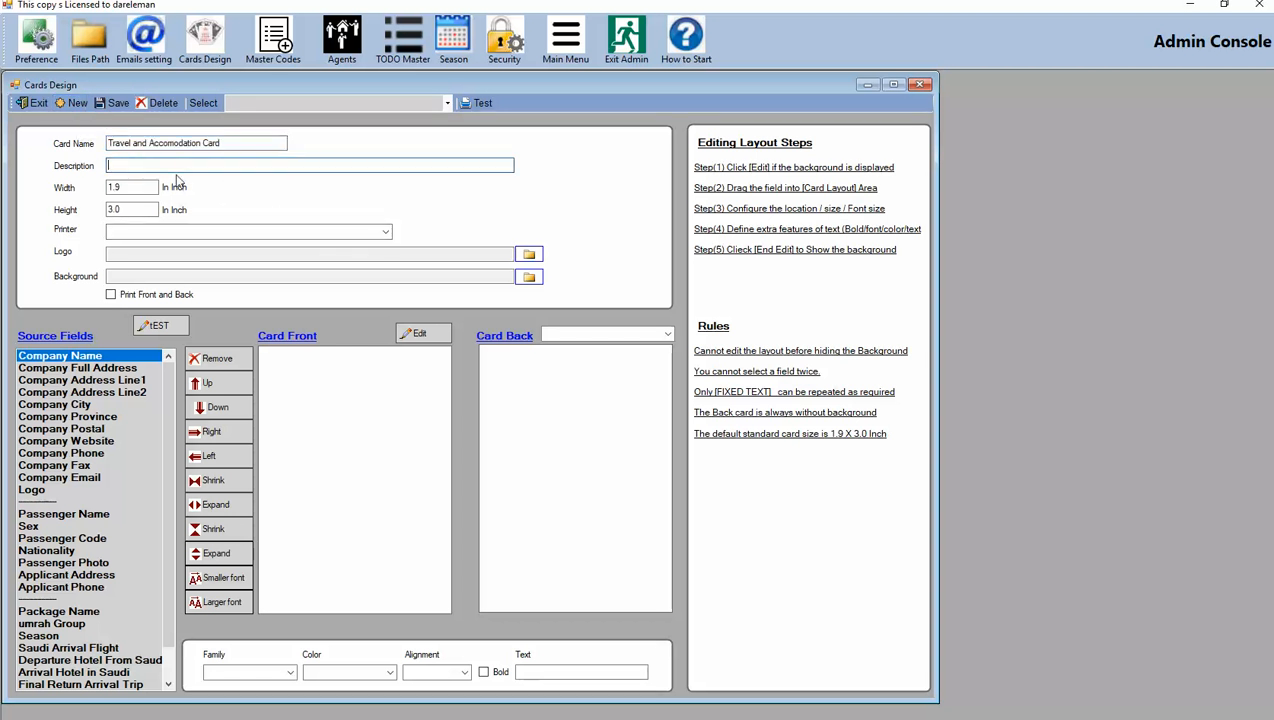
{"action": "key", "text": "ctrl+v"}
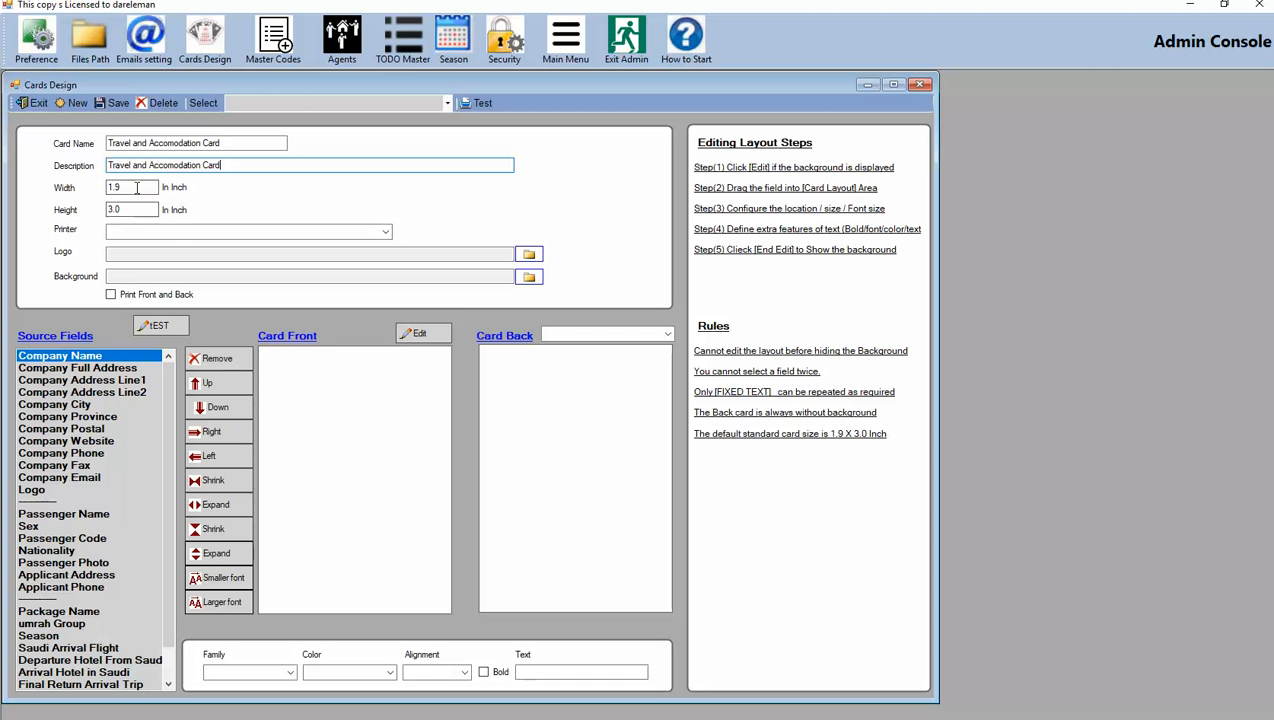
Step: Choose HP ENVY 4500 series (Network) as the printer for the card
{"action": "left_click_drag", "start_coordinate": [130, 187], "coordinate": [87, 187]}
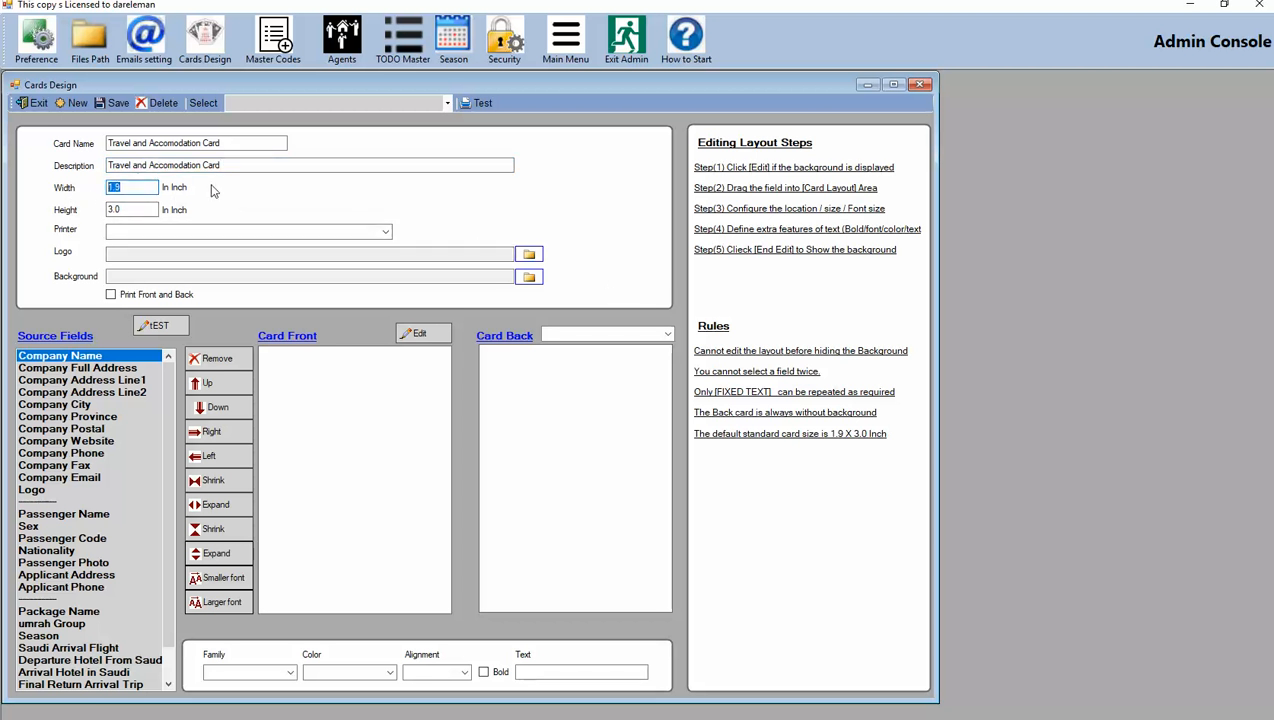
{"action": "left_click", "coordinate": [138, 209]}
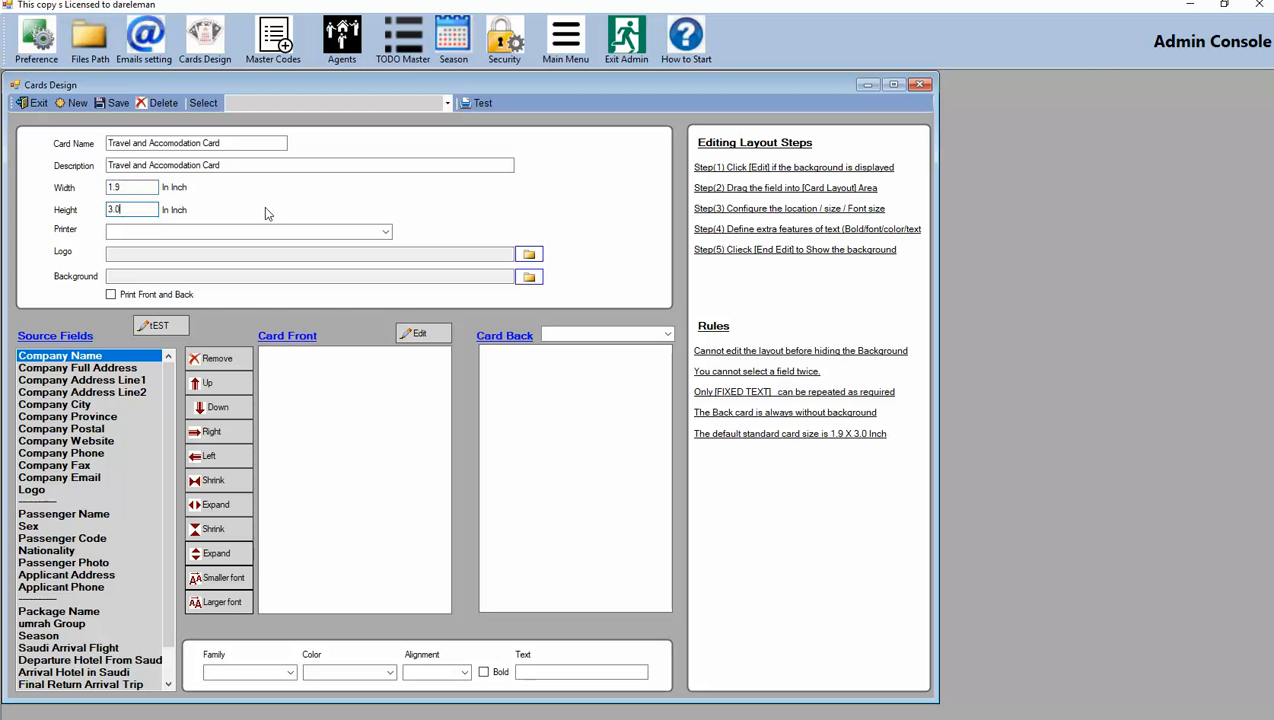
{"action": "left_click", "coordinate": [386, 231]}
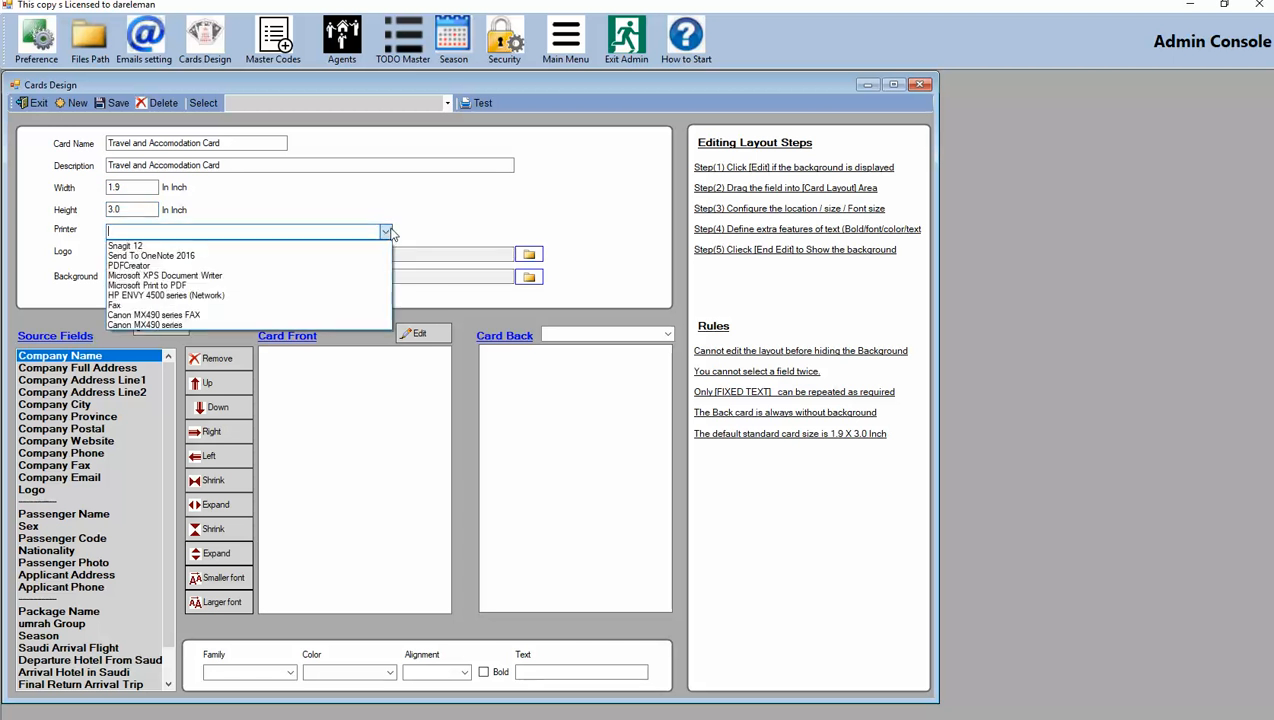
{"action": "left_click", "coordinate": [227, 296]}
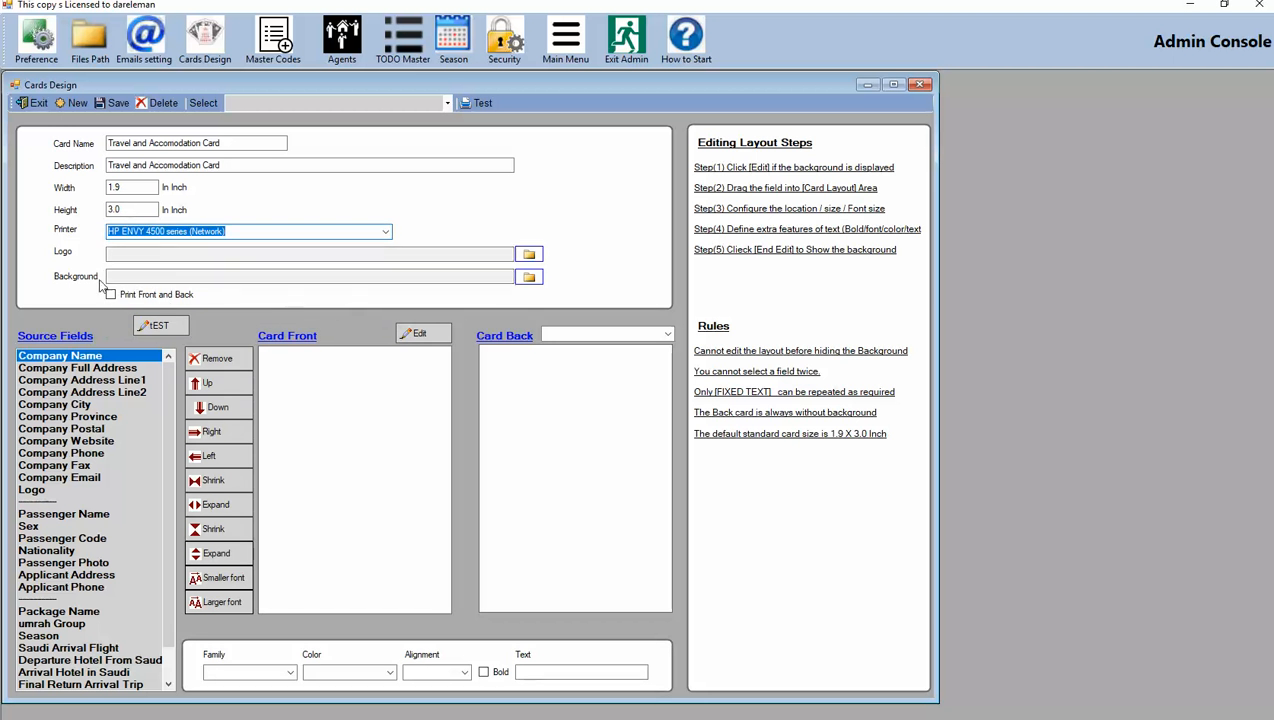
Step: Set the card's logo to logo.jpg from the Debug folder
{"action": "left_click", "coordinate": [528, 254]}
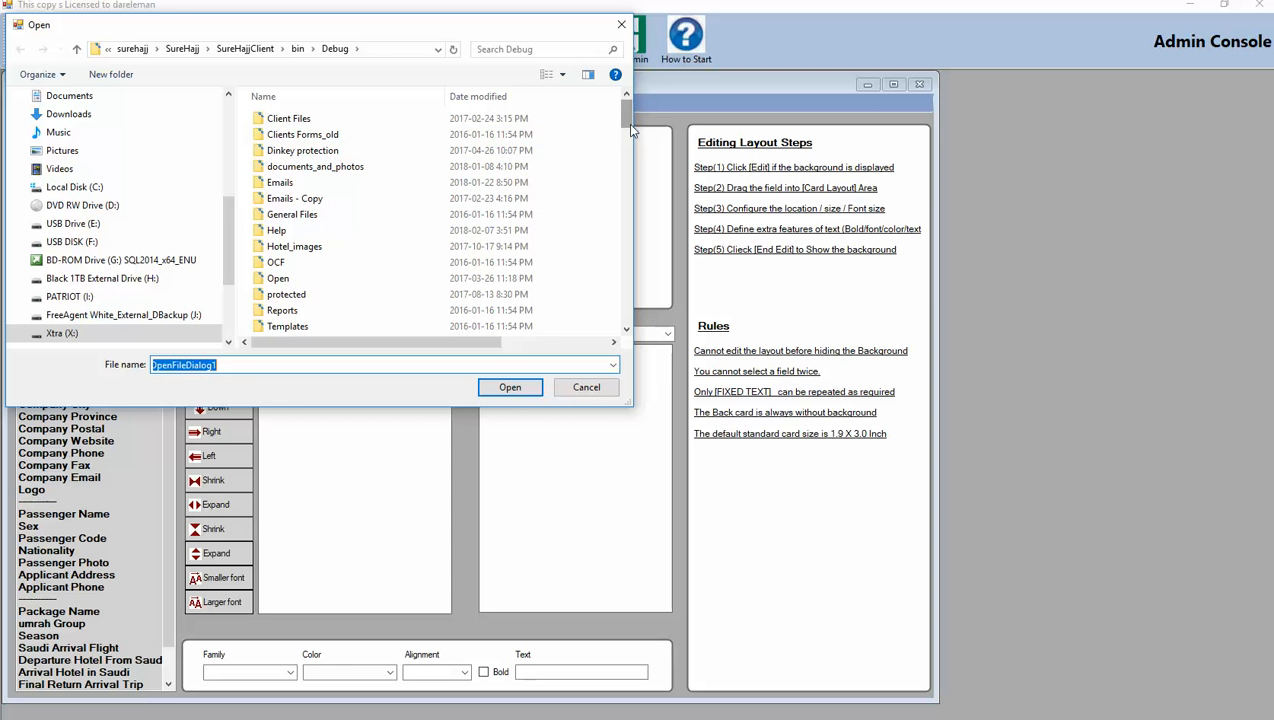
{"action": "left_click_drag", "start_coordinate": [627, 123], "coordinate": [637, 255]}
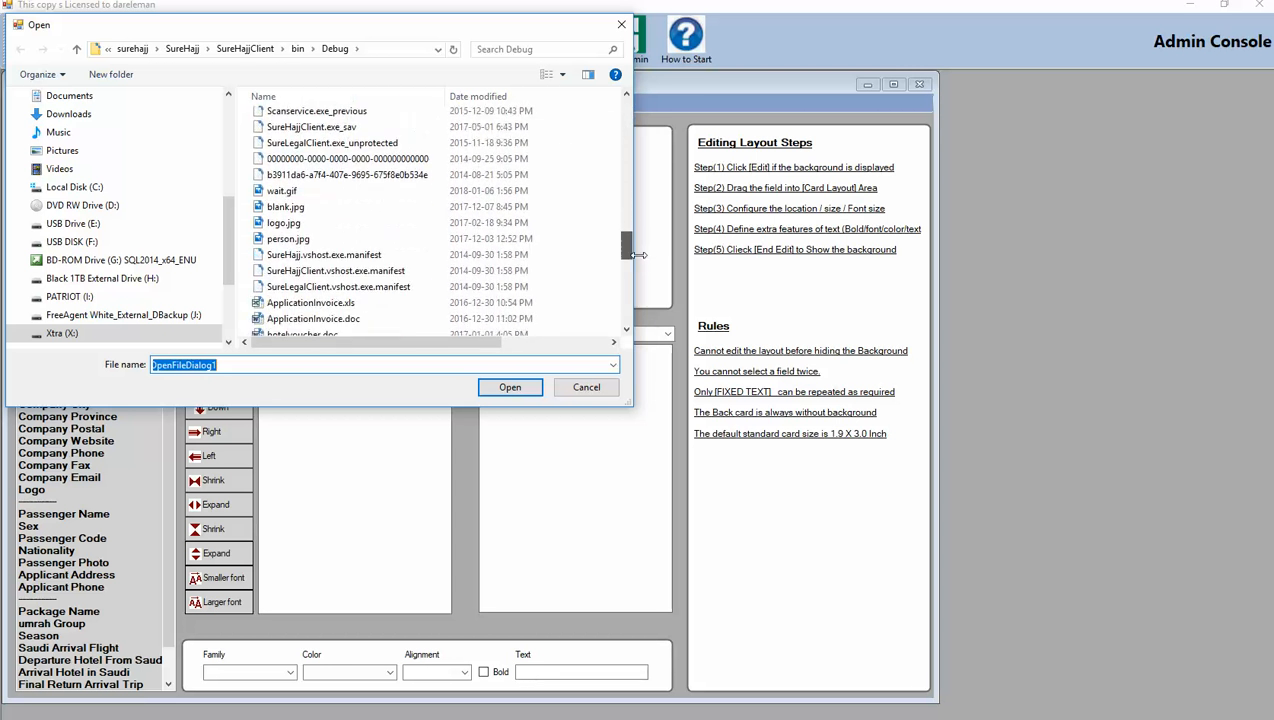
{"action": "left_click", "coordinate": [285, 223]}
{"action": "left_click", "coordinate": [508, 387]}
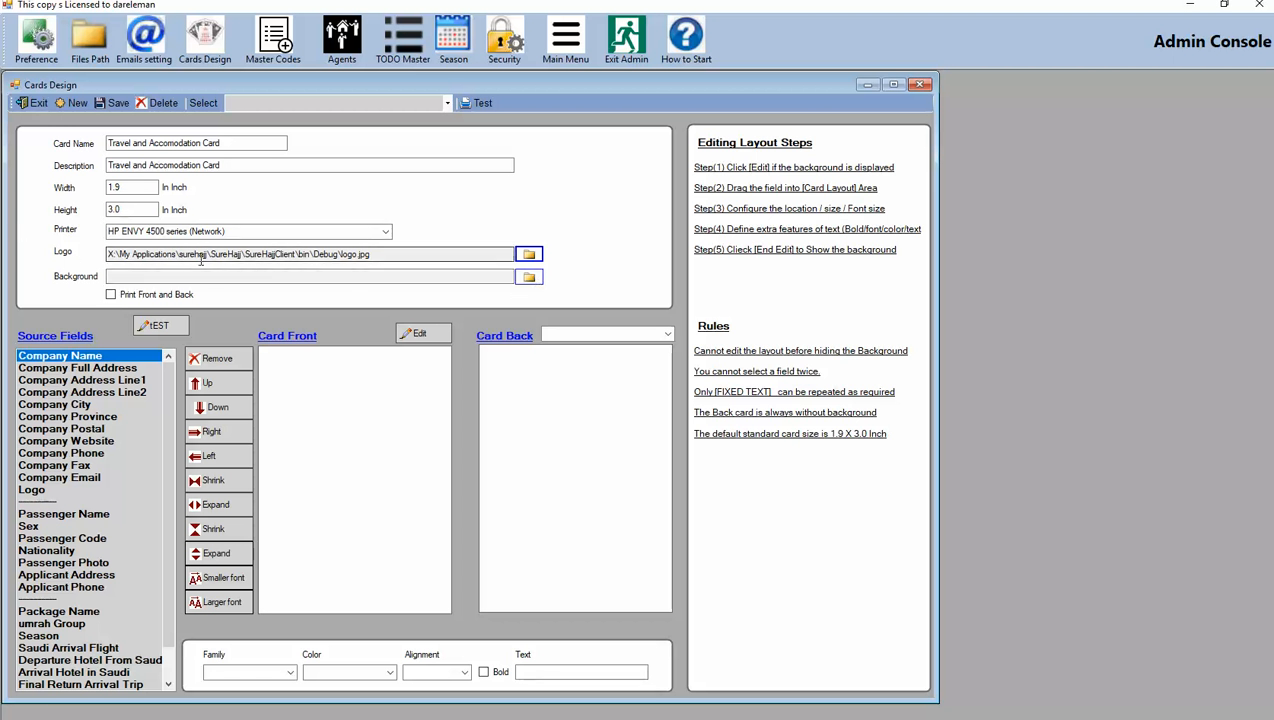
{"action": "left_click", "coordinate": [529, 254]}
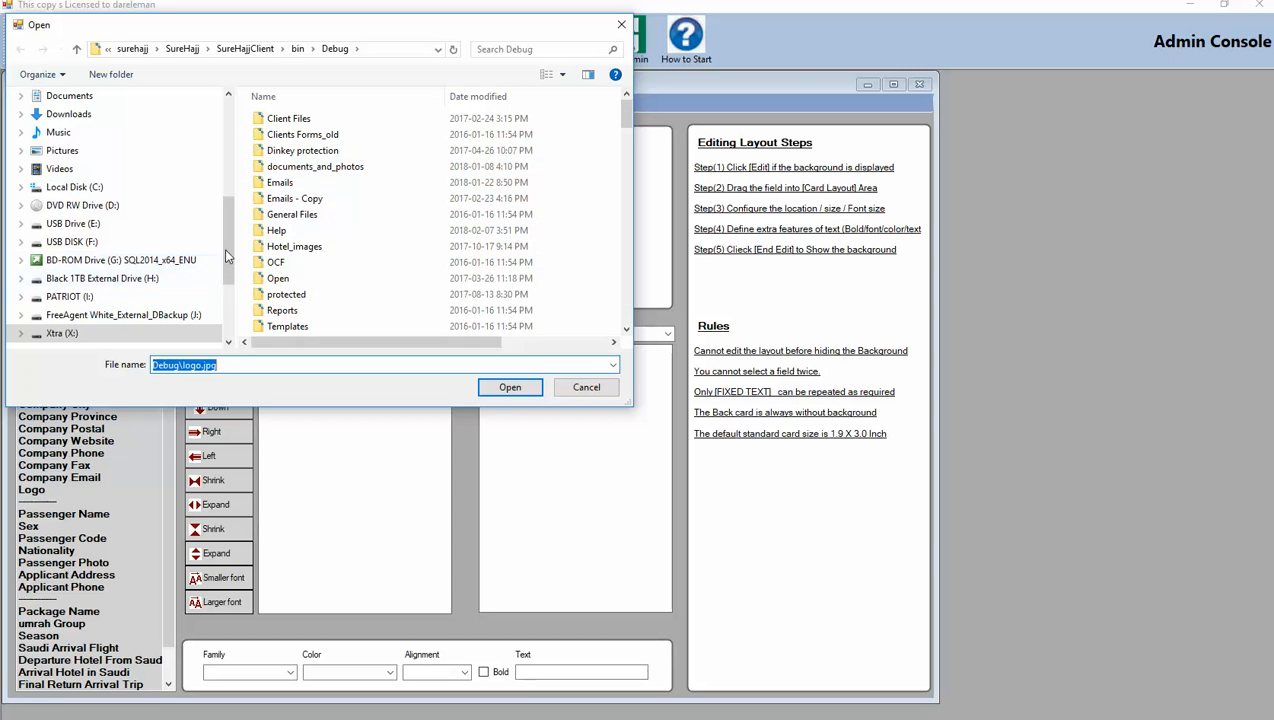
{"action": "left_click", "coordinate": [182, 49]}
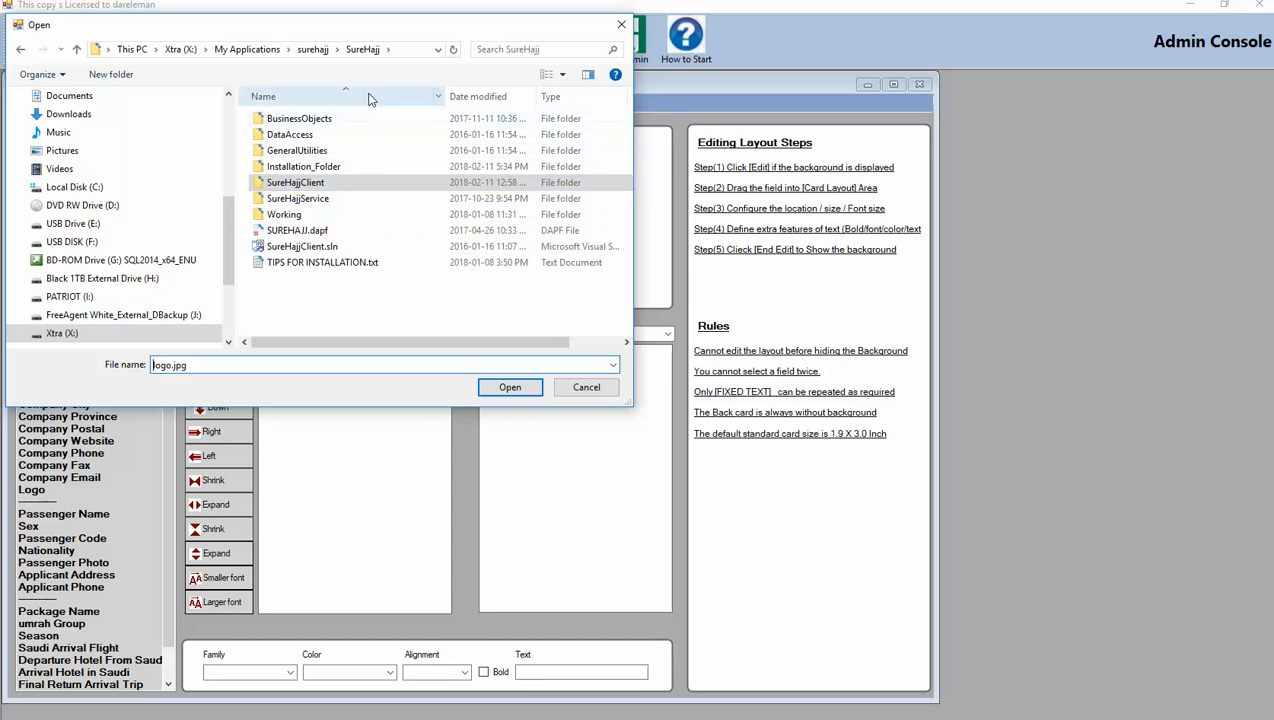
{"action": "left_click", "coordinate": [311, 52]}
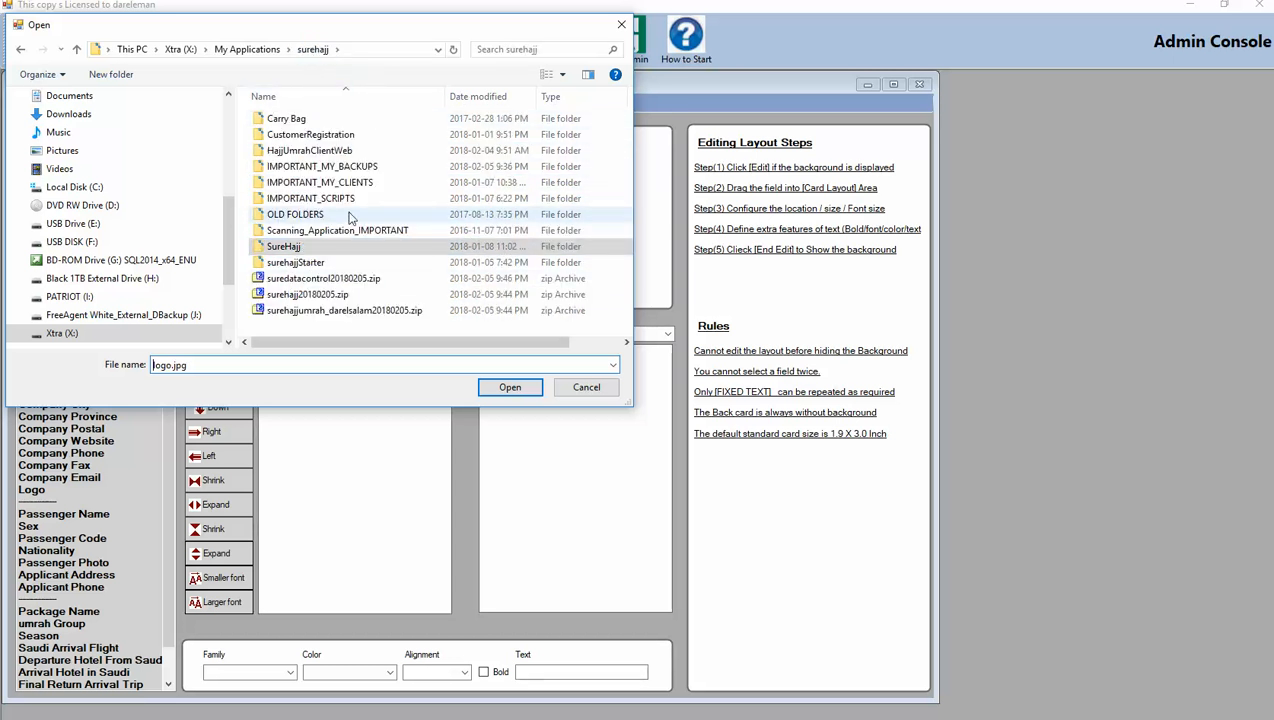
{"action": "double_click", "coordinate": [328, 188]}
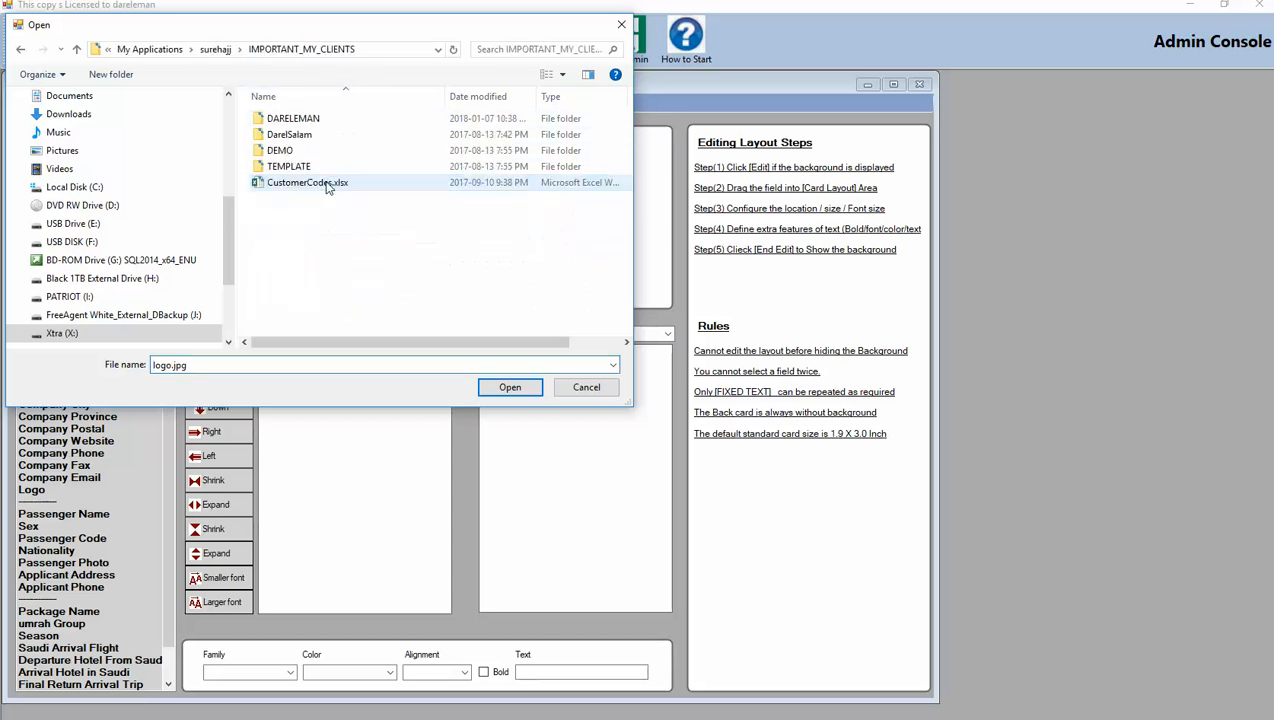
{"action": "double_click", "coordinate": [288, 122]}
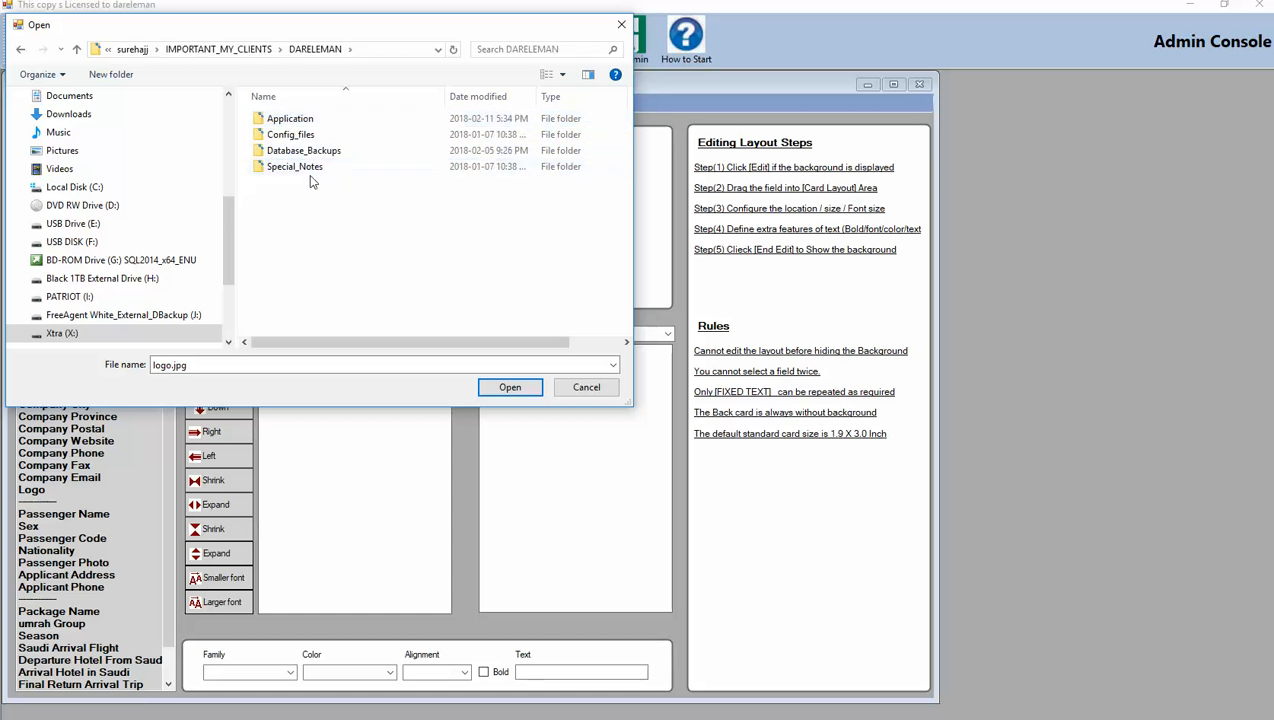
{"action": "double_click", "coordinate": [290, 122]}
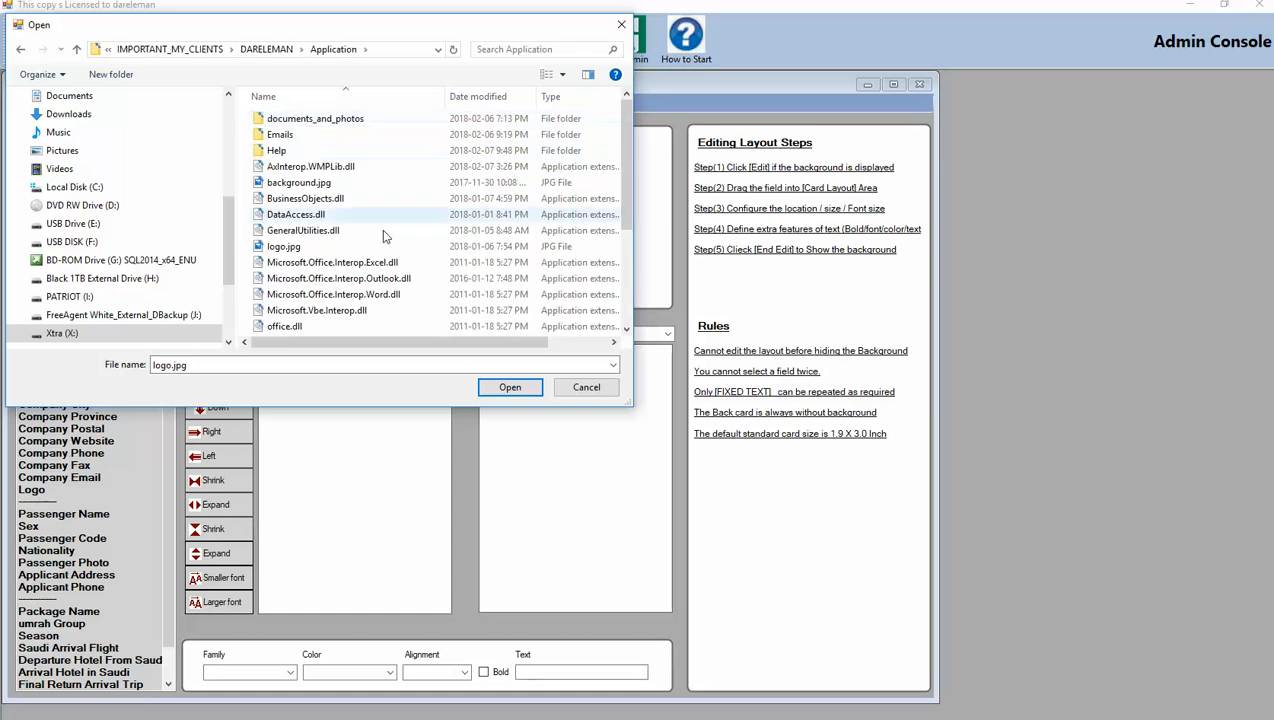
{"action": "scroll", "coordinate": [505, 275], "scroll_direction": "down", "scroll_amount": 2}
{"action": "scroll", "coordinate": [503, 290], "scroll_direction": "up", "scroll_amount": 1}
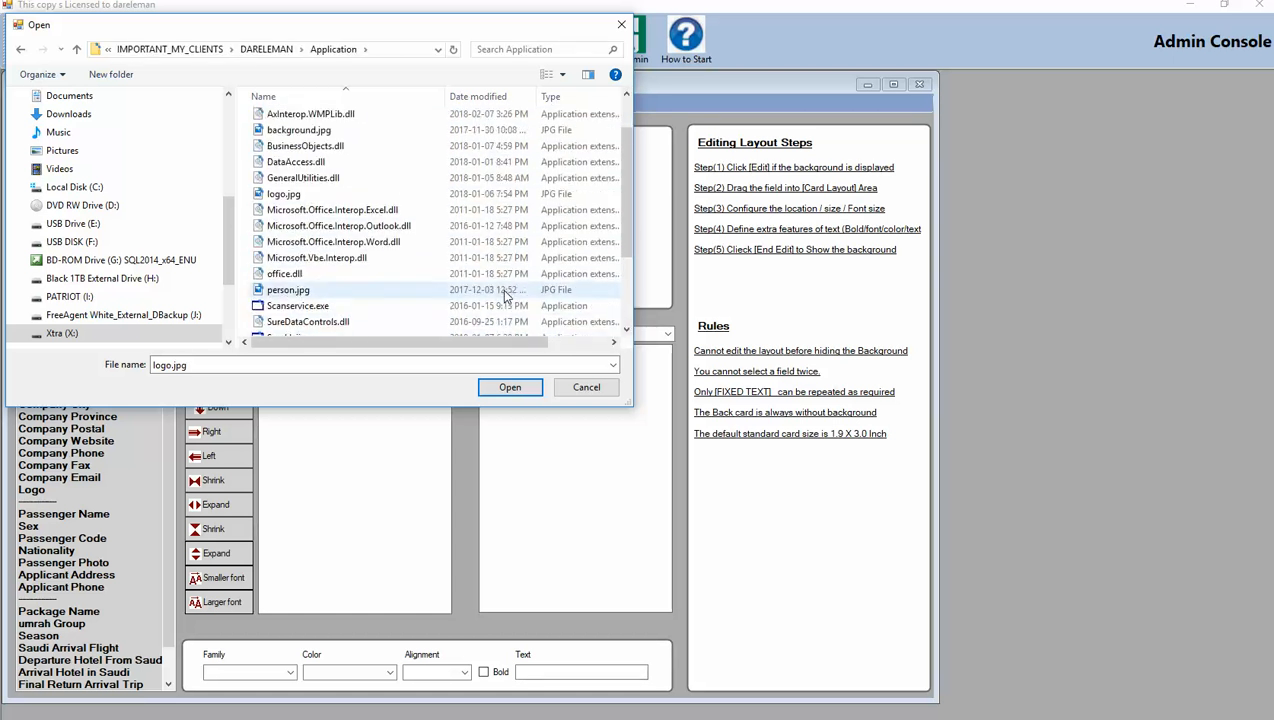
{"action": "left_click", "coordinate": [300, 195]}
{"action": "left_click", "coordinate": [510, 388]}
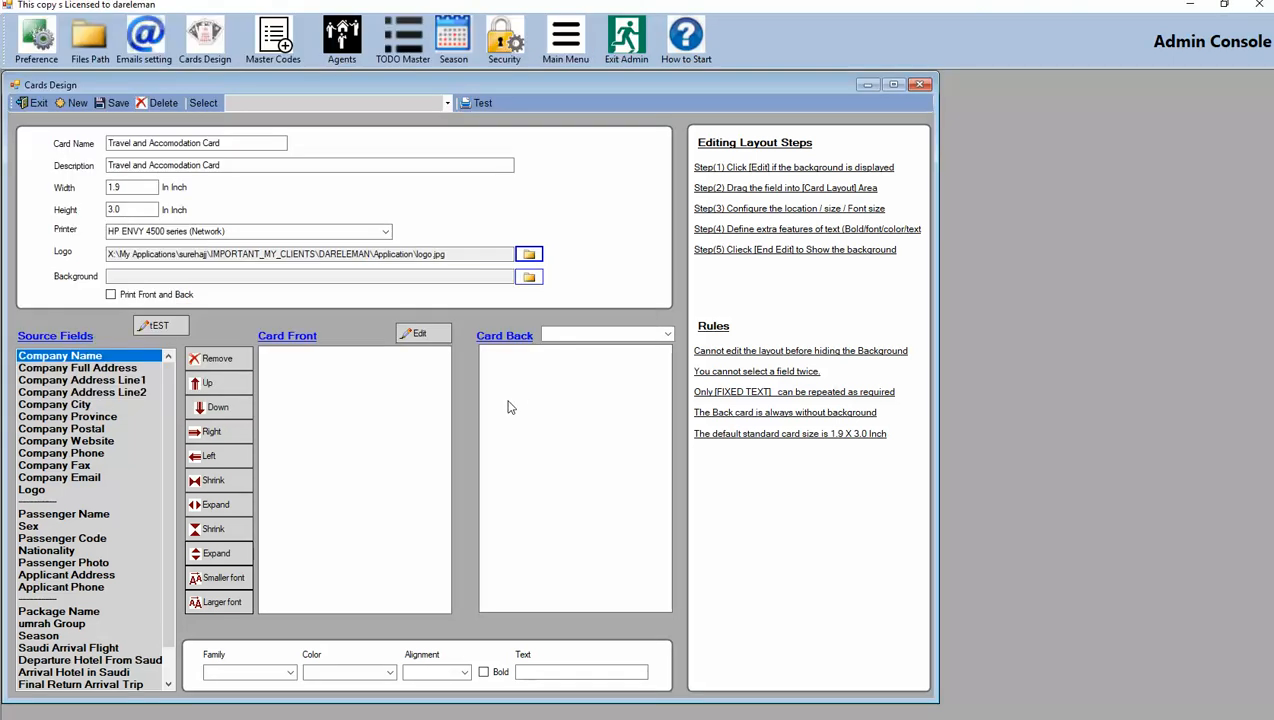
Step: Set the card's background to background.jpg from the DARELEMAN Application folder
{"action": "left_click", "coordinate": [529, 277]}
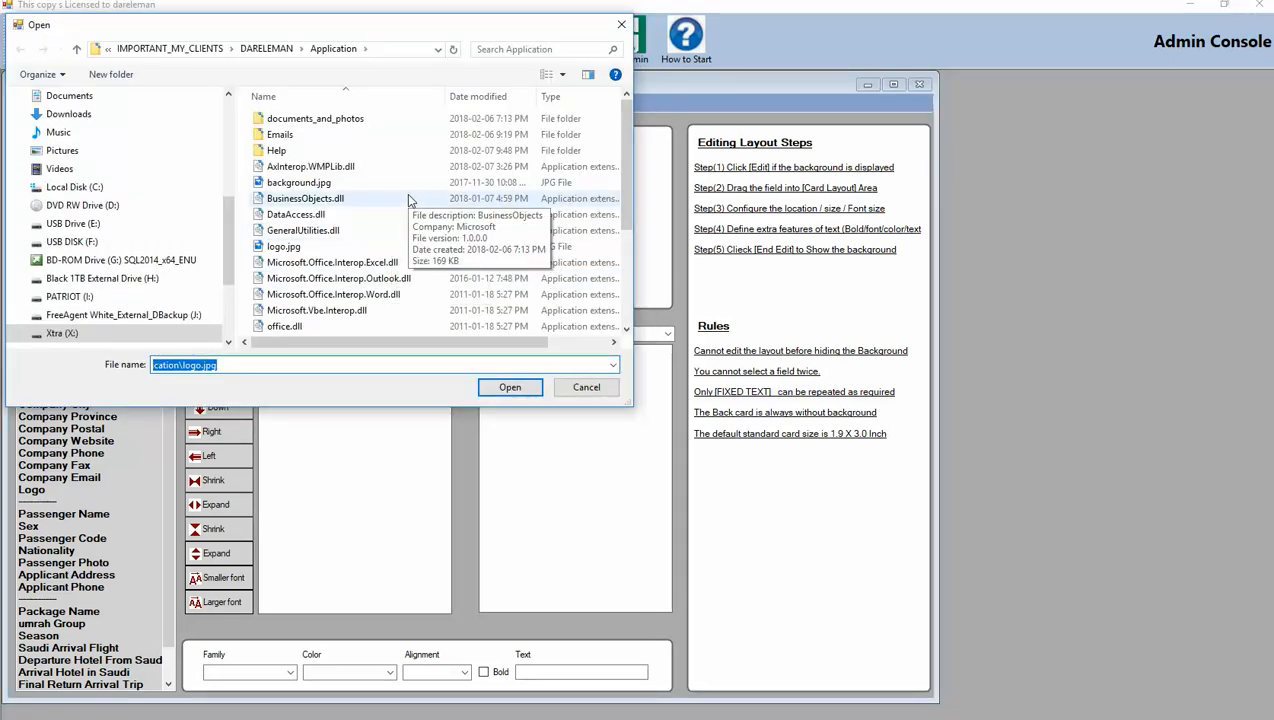
{"action": "scroll", "coordinate": [408, 203], "scroll_direction": "down", "scroll_amount": 4}
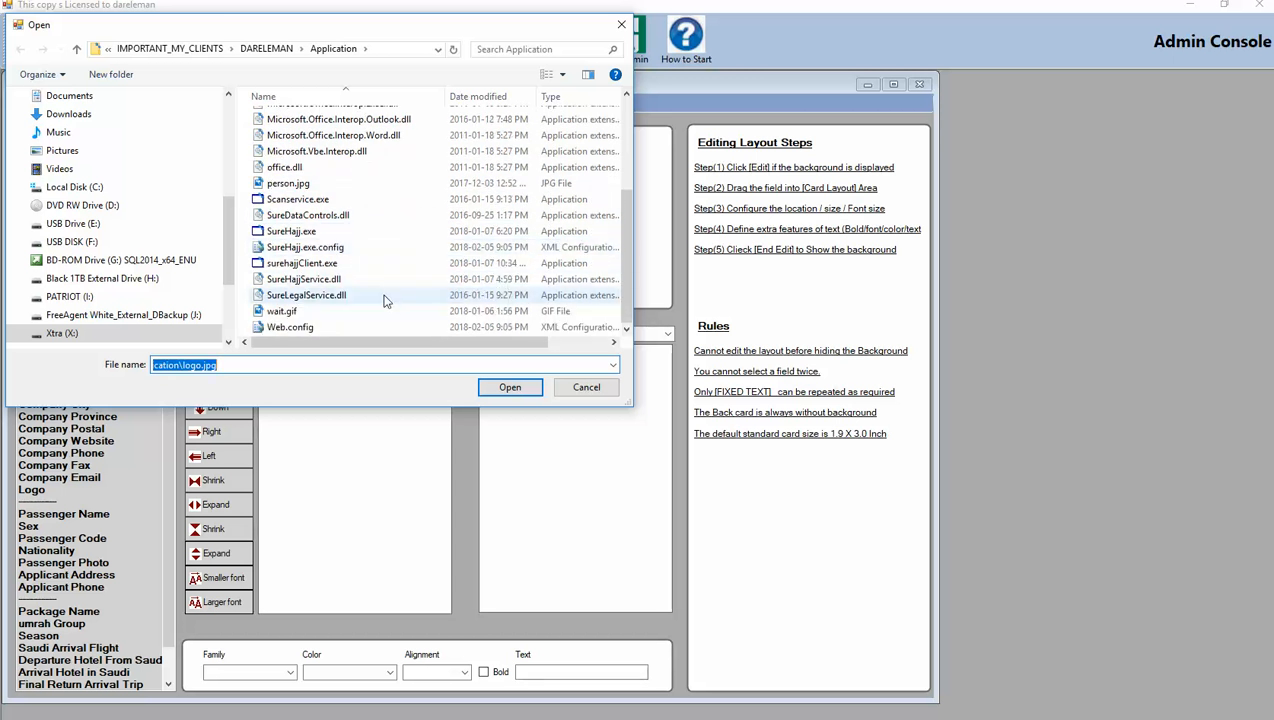
{"action": "scroll", "coordinate": [387, 299], "scroll_direction": "up", "scroll_amount": 4}
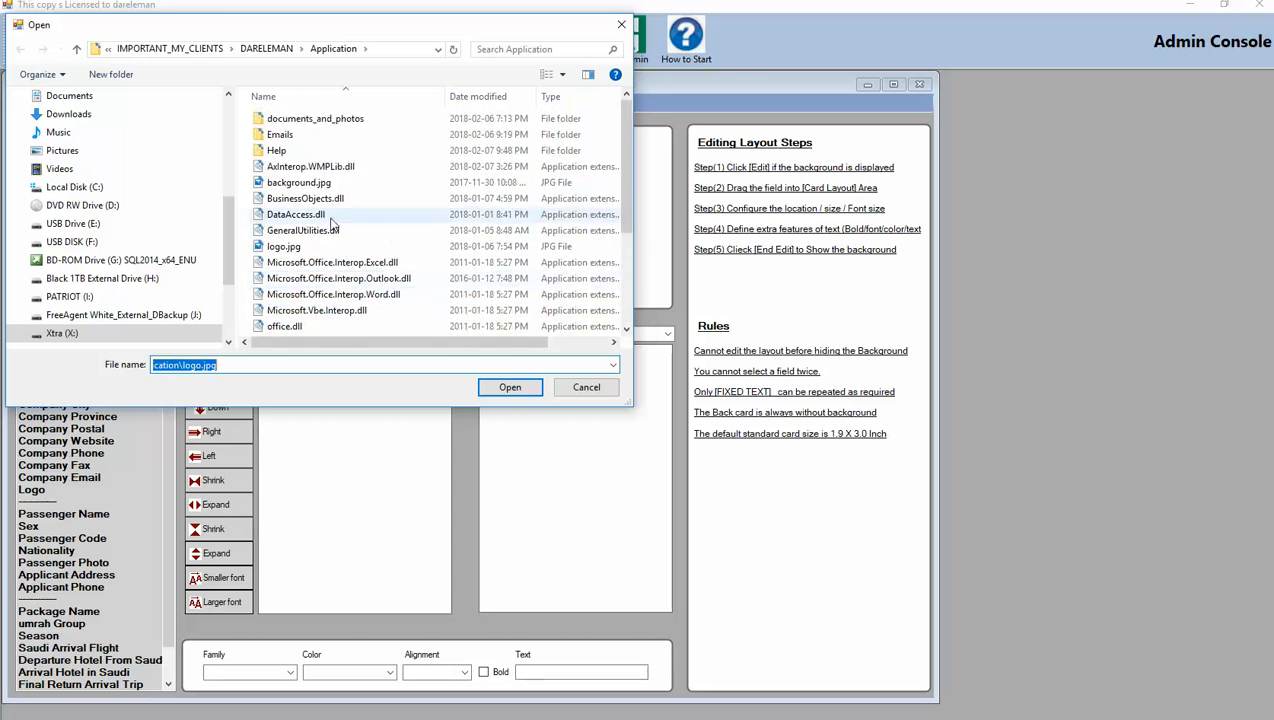
{"action": "left_click", "coordinate": [325, 184]}
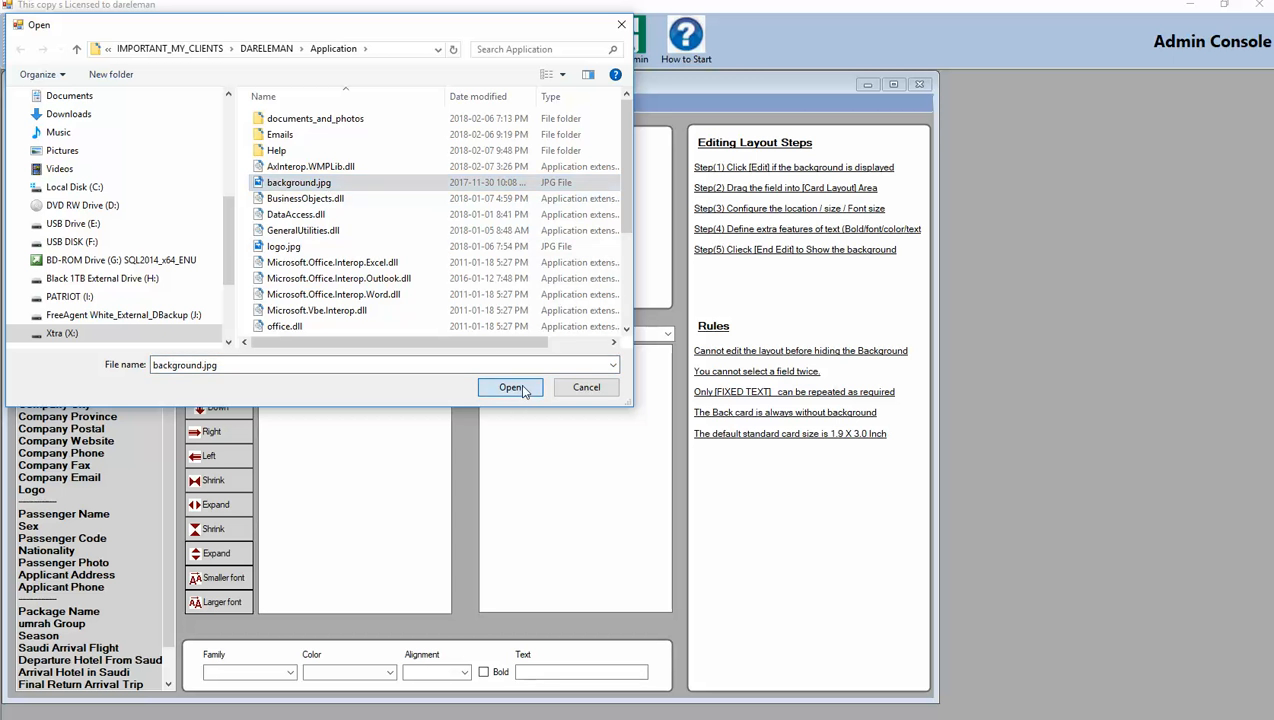
{"action": "left_click", "coordinate": [510, 387]}
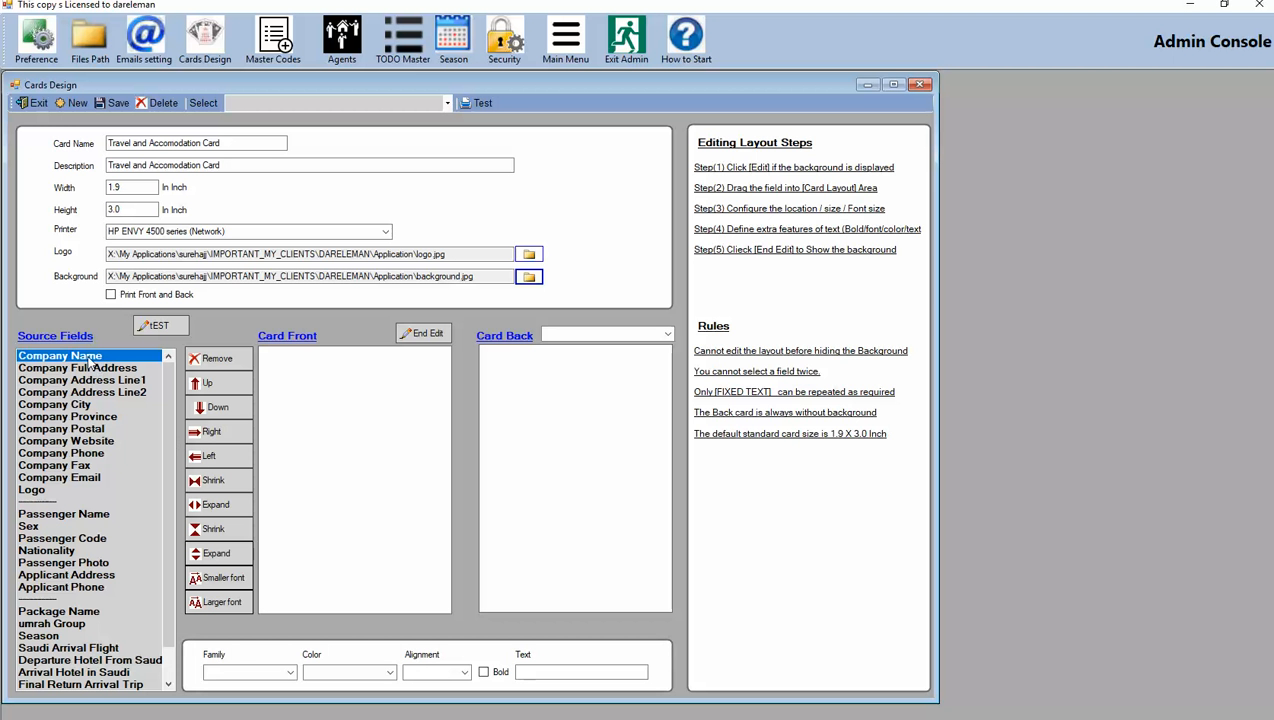
Step: Add the Company Name field to the card front and move it up to the card's upper edge
{"action": "left_click_drag", "start_coordinate": [90, 362], "coordinate": [323, 368]}
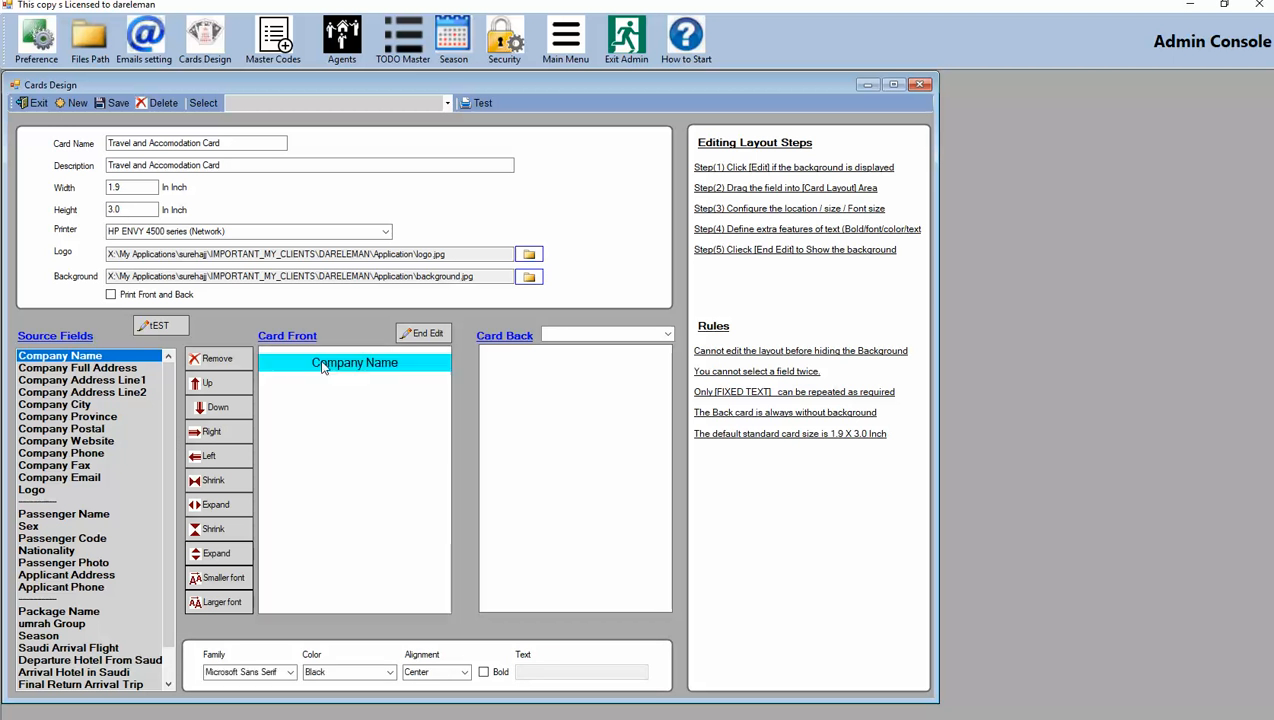
{"action": "left_click", "coordinate": [209, 388]}
{"action": "left_click", "coordinate": [209, 388]}
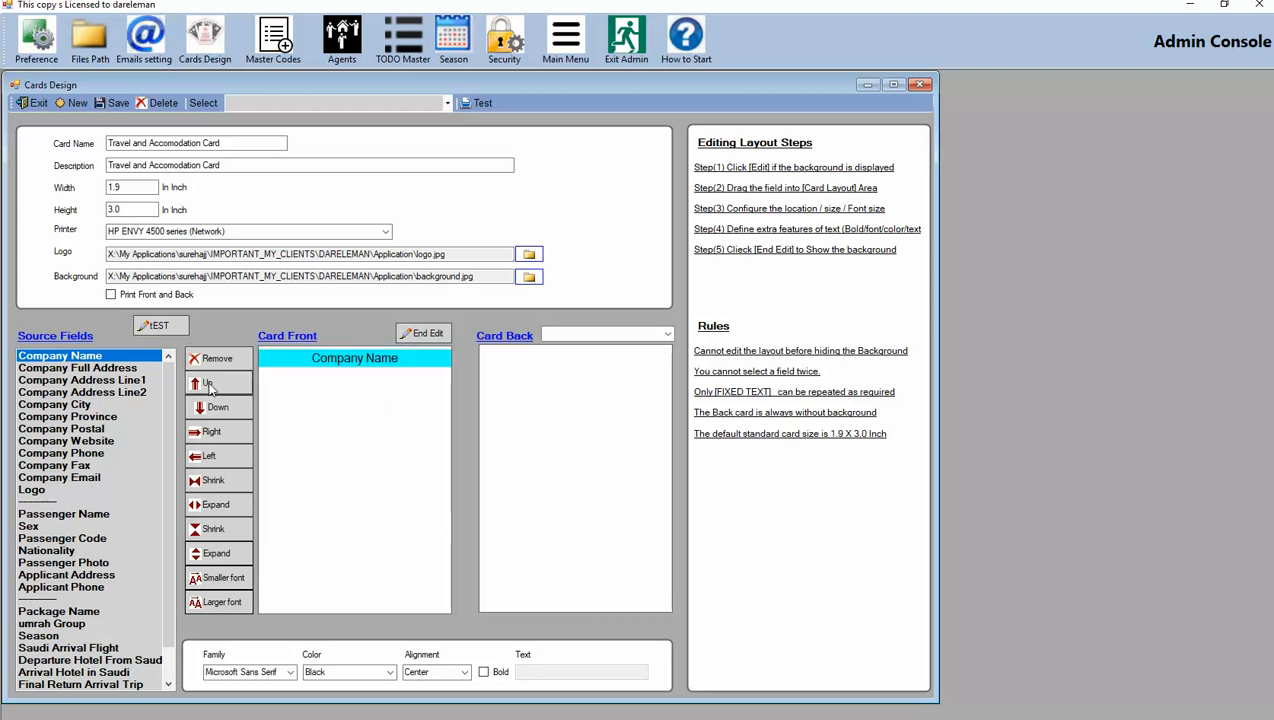
{"action": "left_click", "coordinate": [209, 388]}
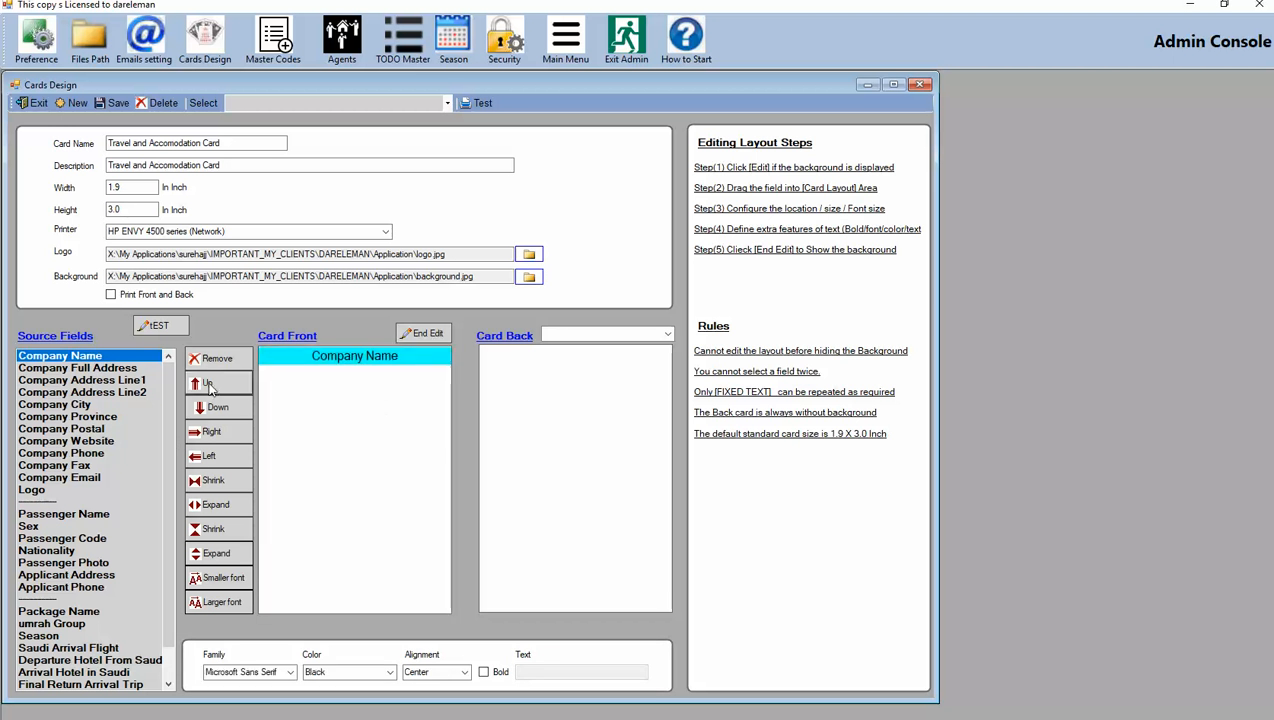
Step: Format the Company Name field in red and bold, and enlarge its font by two steps
{"action": "left_click", "coordinate": [389, 672]}
{"action": "left_click", "coordinate": [380, 701]}
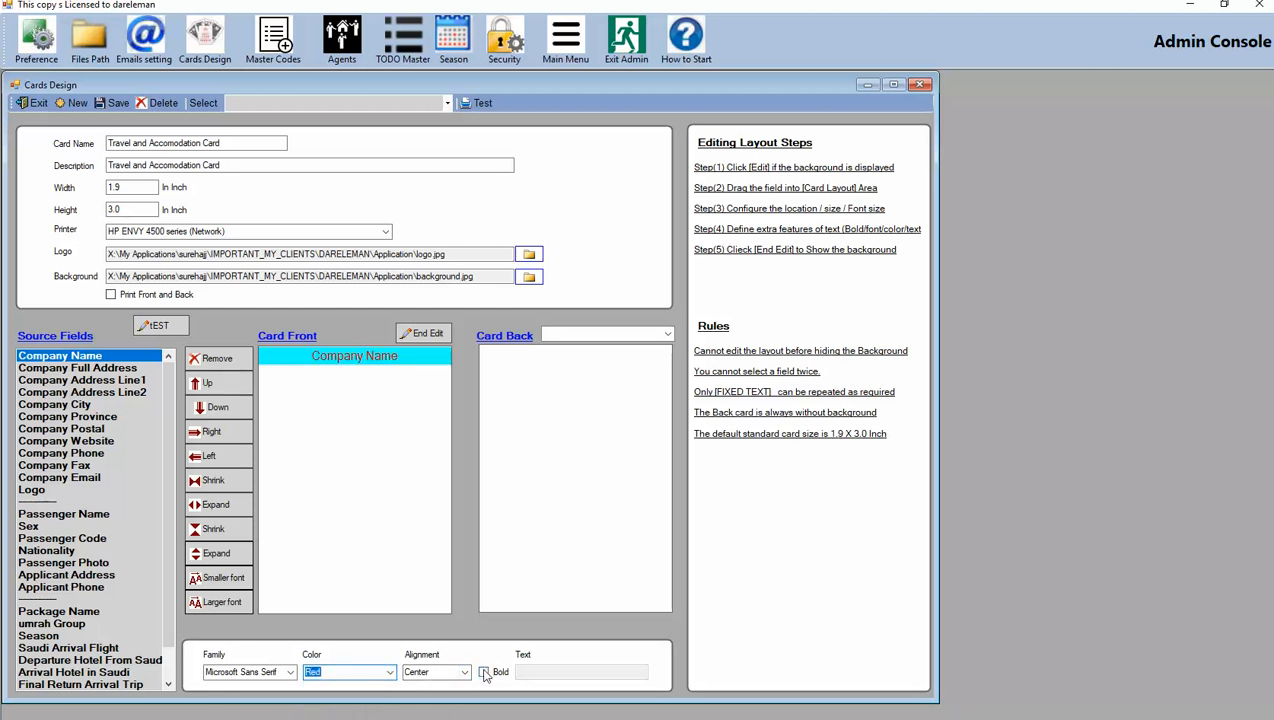
{"action": "left_click", "coordinate": [484, 672]}
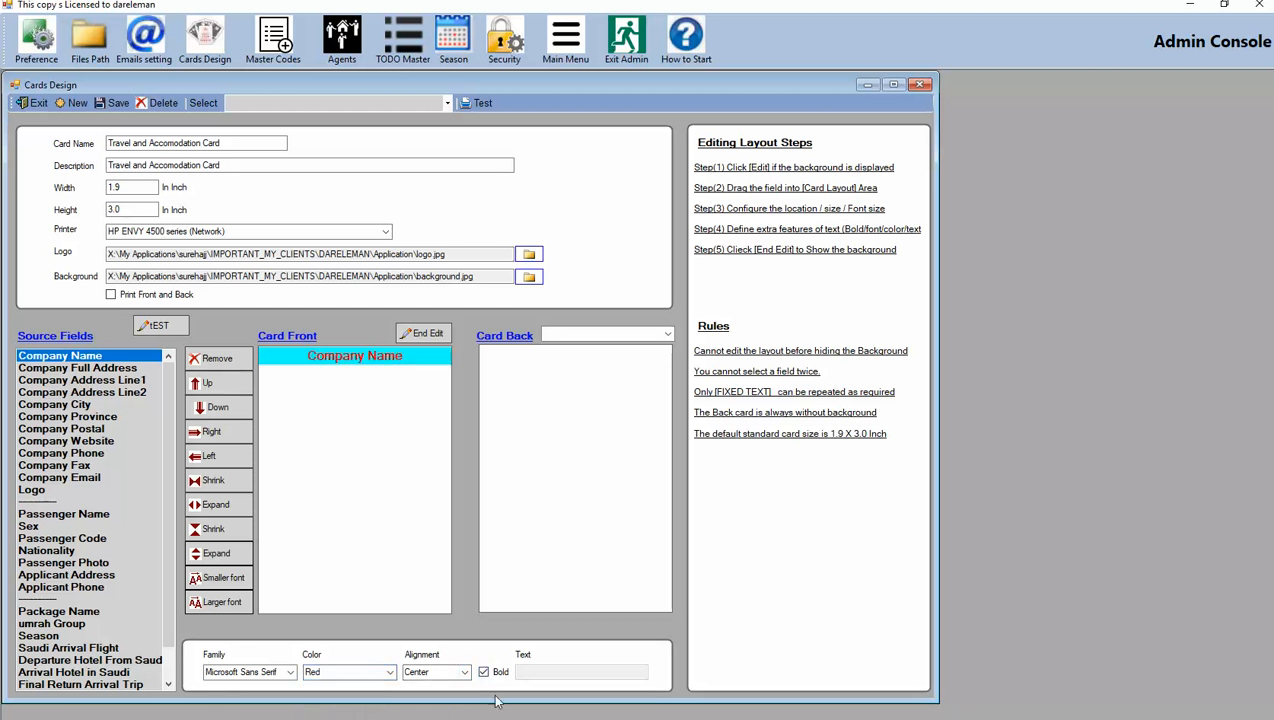
{"action": "left_click", "coordinate": [225, 604]}
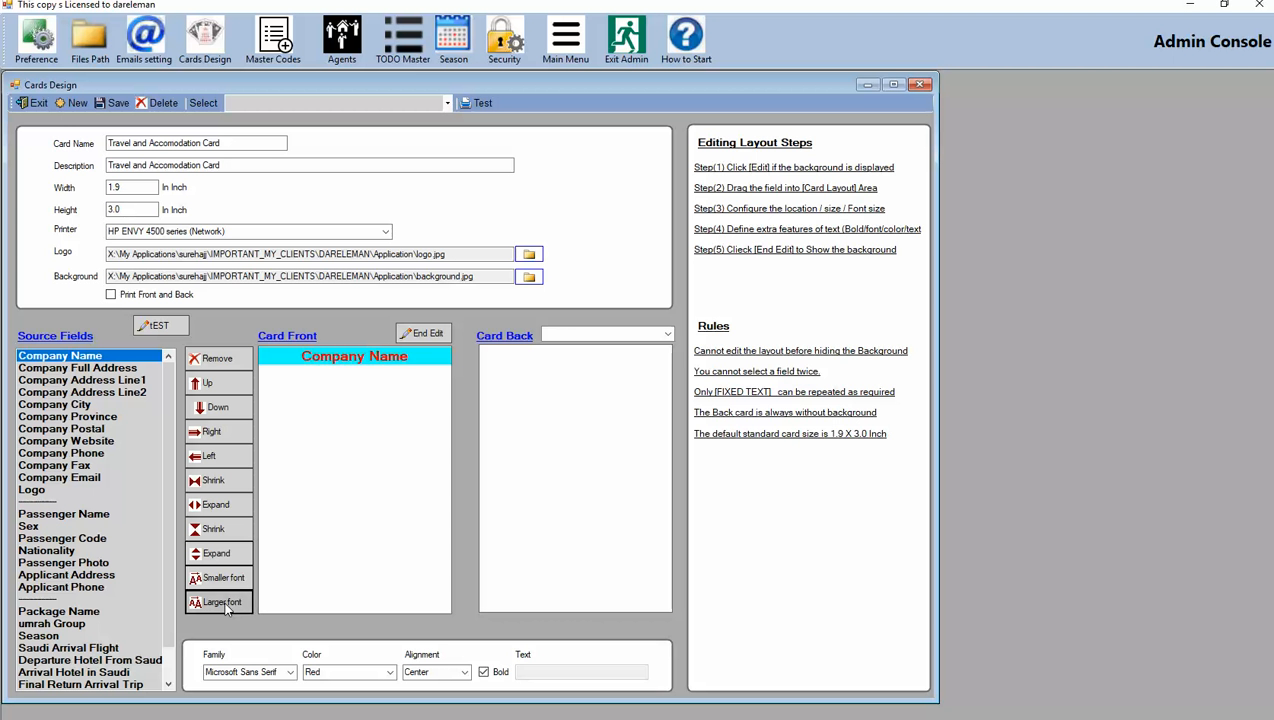
{"action": "left_click", "coordinate": [224, 604]}
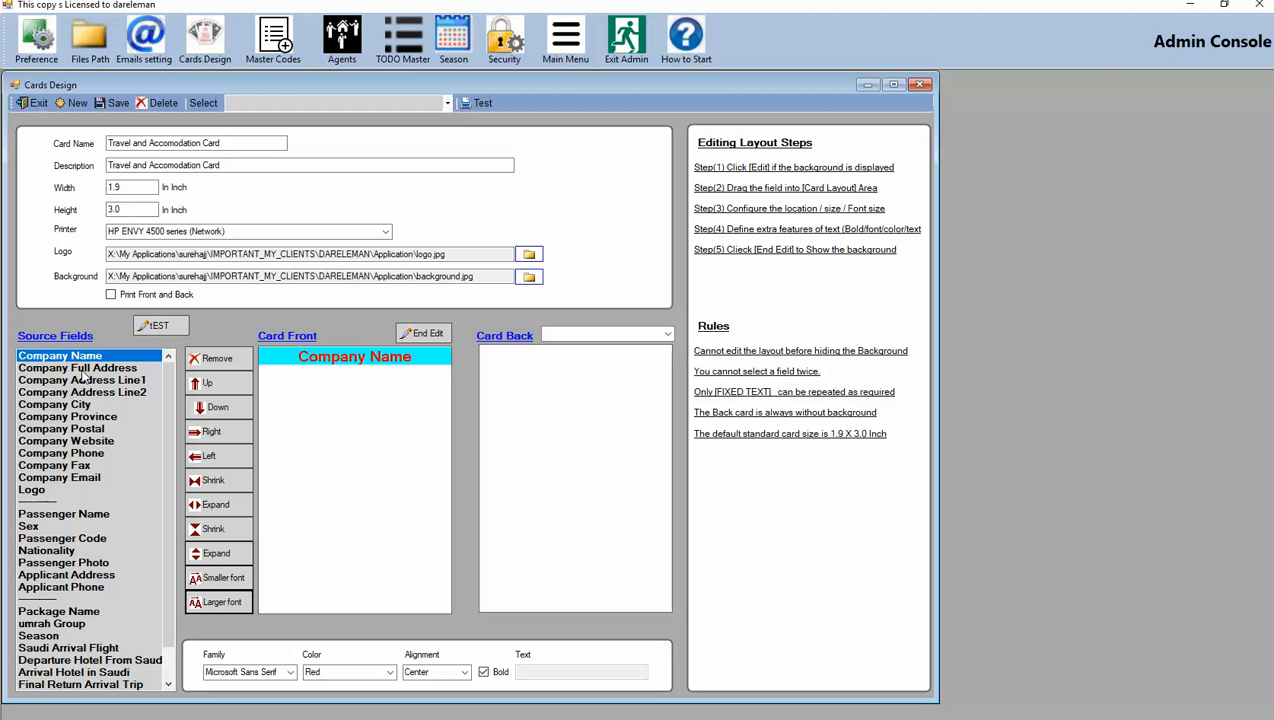
Step: Add the Company Full Address field to the card front and move it down to just below Company Name
{"action": "left_click_drag", "start_coordinate": [85, 372], "coordinate": [320, 407]}
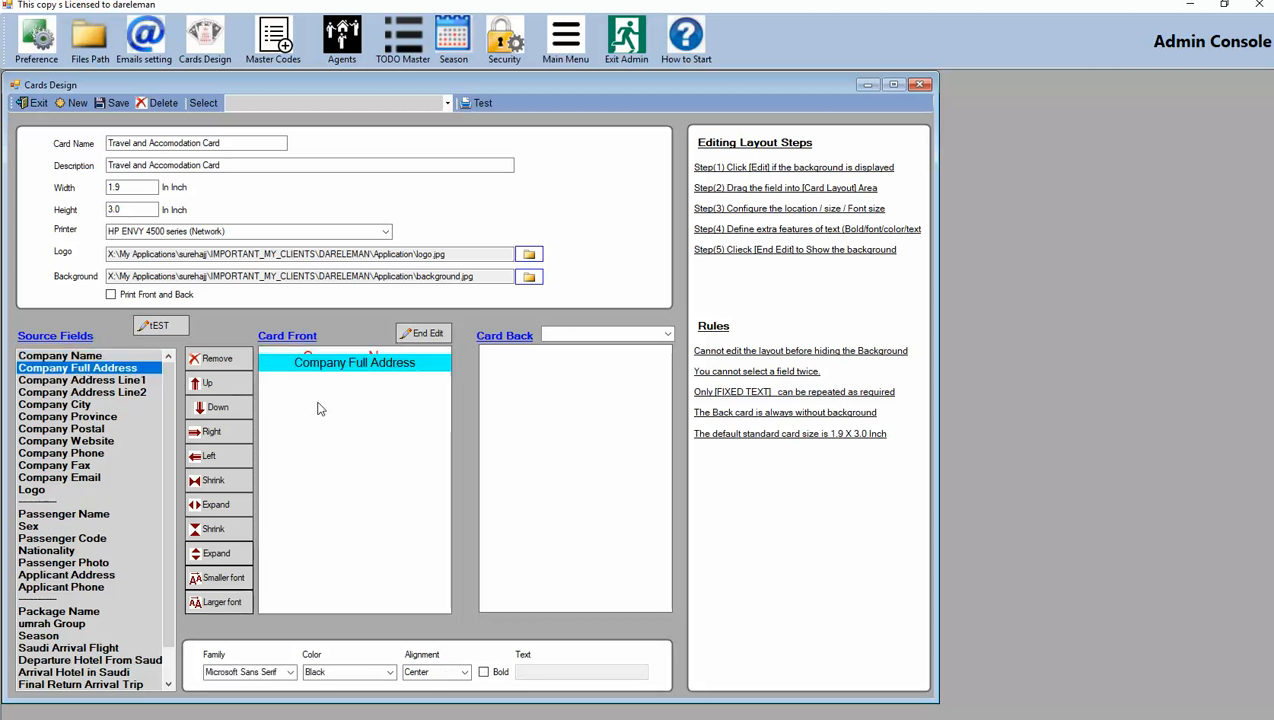
{"action": "left_click", "coordinate": [222, 410]}
{"action": "left_click", "coordinate": [224, 414]}
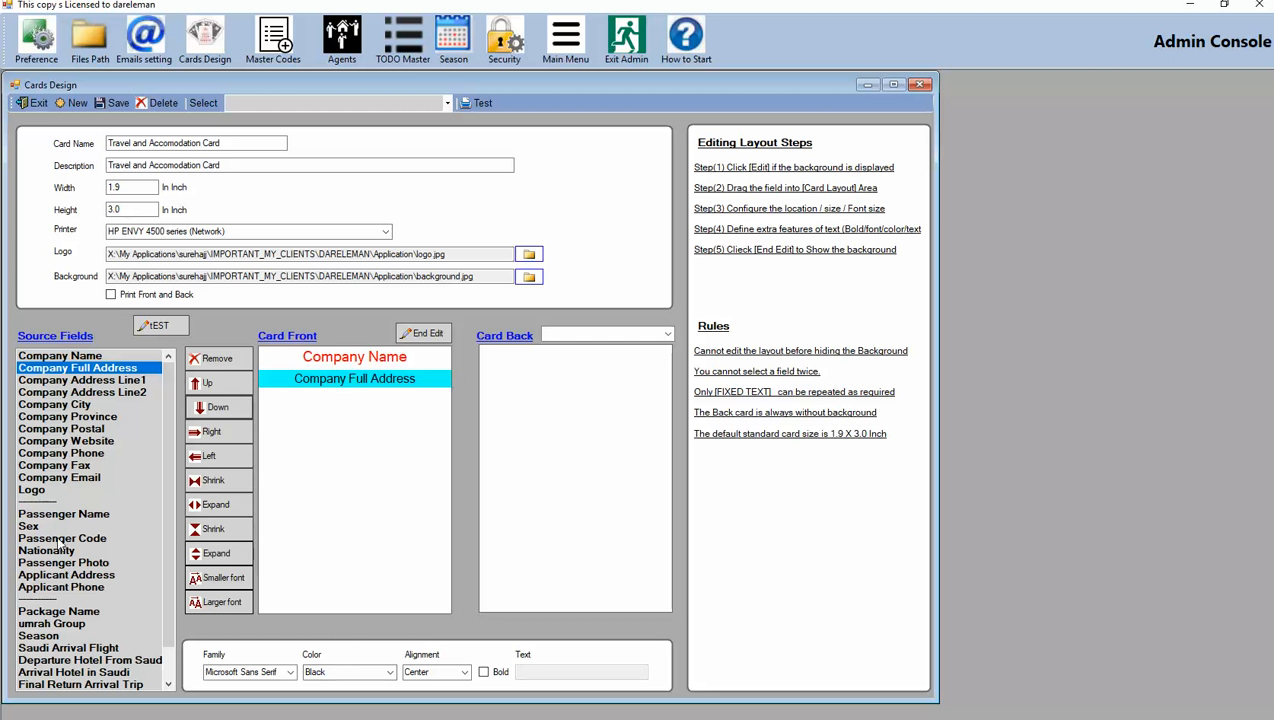
Step: Add the Logo field to the card front and move it down to just below Company Full Address
{"action": "left_click_drag", "start_coordinate": [32, 490], "coordinate": [355, 466]}
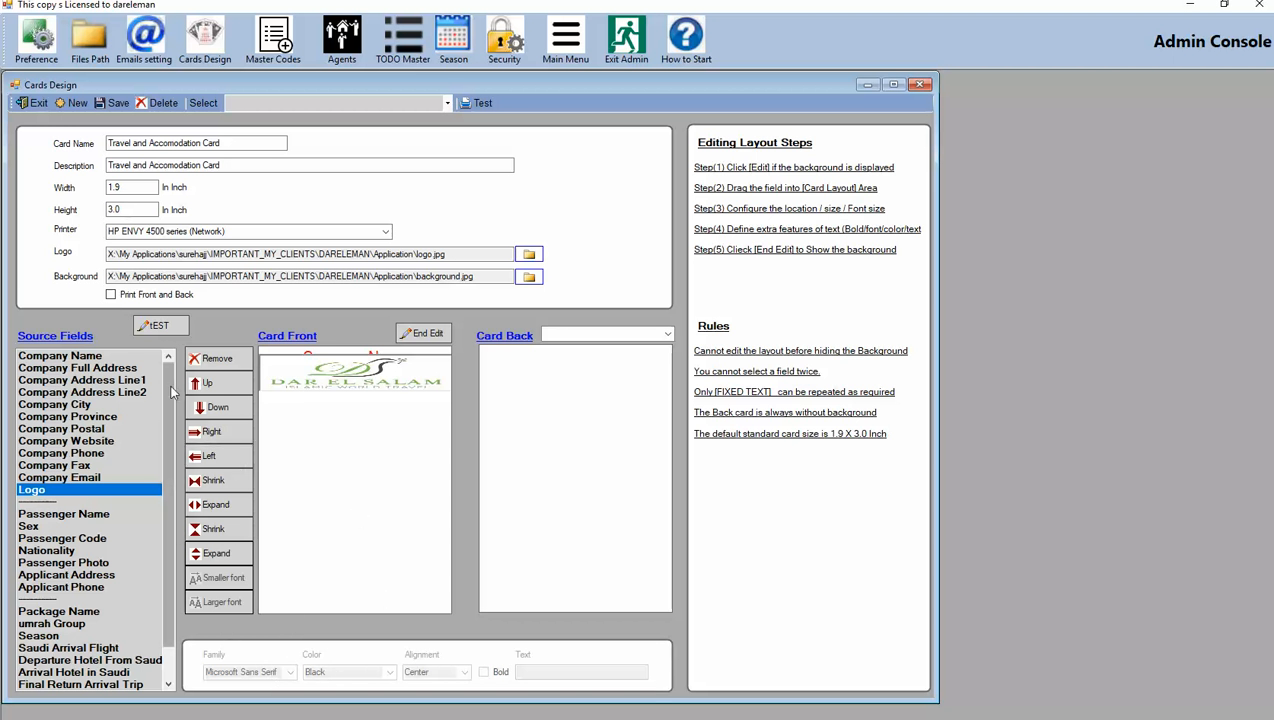
{"action": "left_click", "coordinate": [219, 409]}
{"action": "left_click", "coordinate": [221, 411]}
{"action": "left_click", "coordinate": [221, 411]}
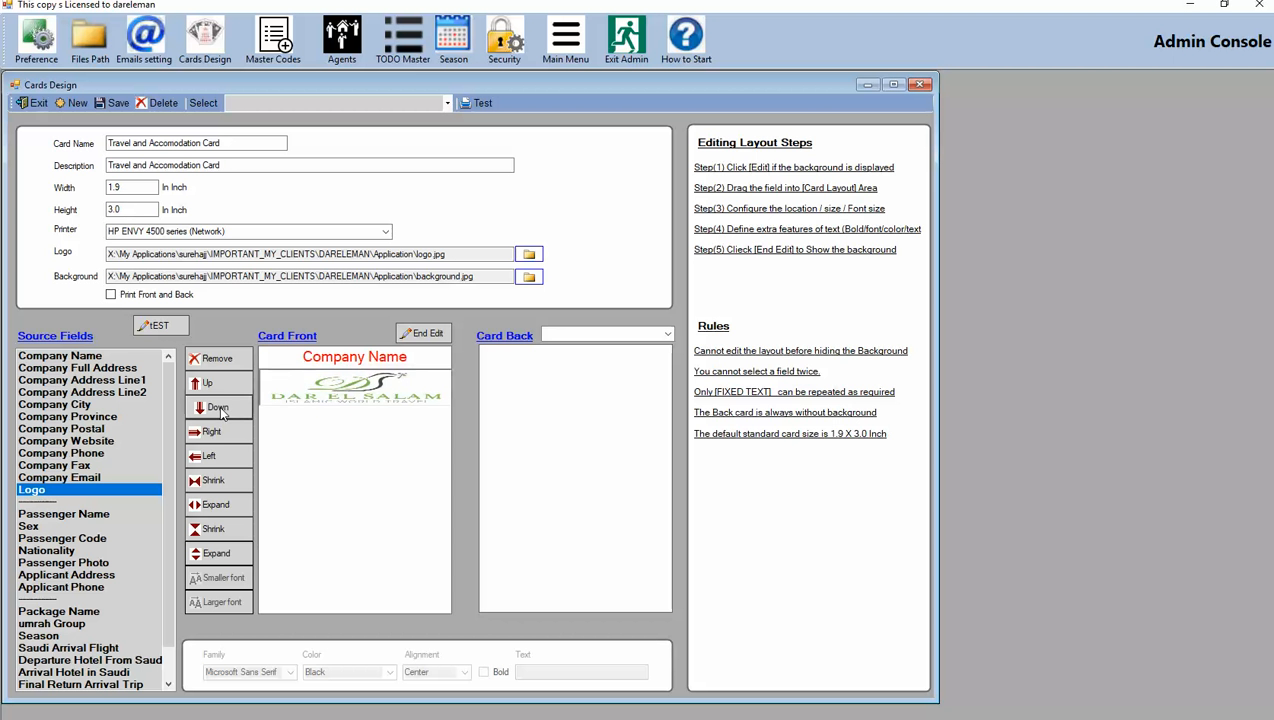
{"action": "left_click", "coordinate": [221, 411]}
{"action": "left_click", "coordinate": [221, 411]}
{"action": "left_click", "coordinate": [221, 411]}
{"action": "left_click", "coordinate": [221, 411]}
{"action": "left_click", "coordinate": [221, 411]}
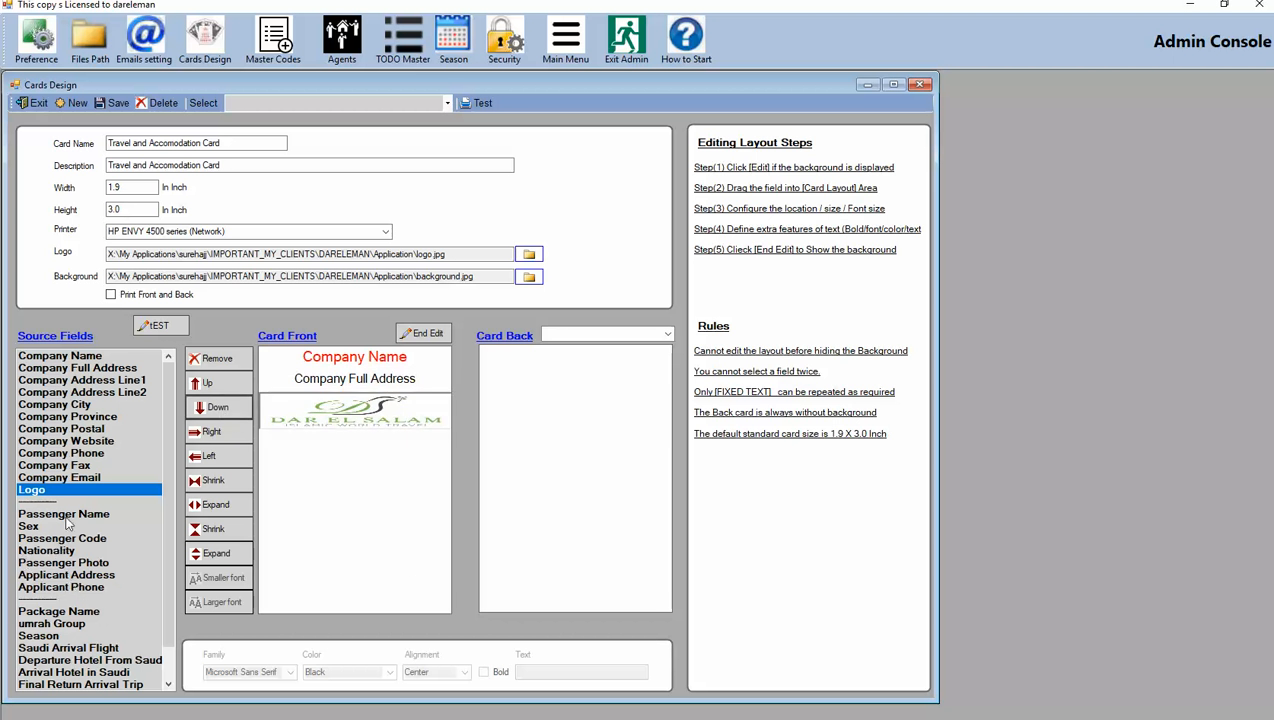
Step: Add the Passenger Name field to the card front and move it down to just below the logo
{"action": "left_click_drag", "start_coordinate": [64, 515], "coordinate": [392, 529]}
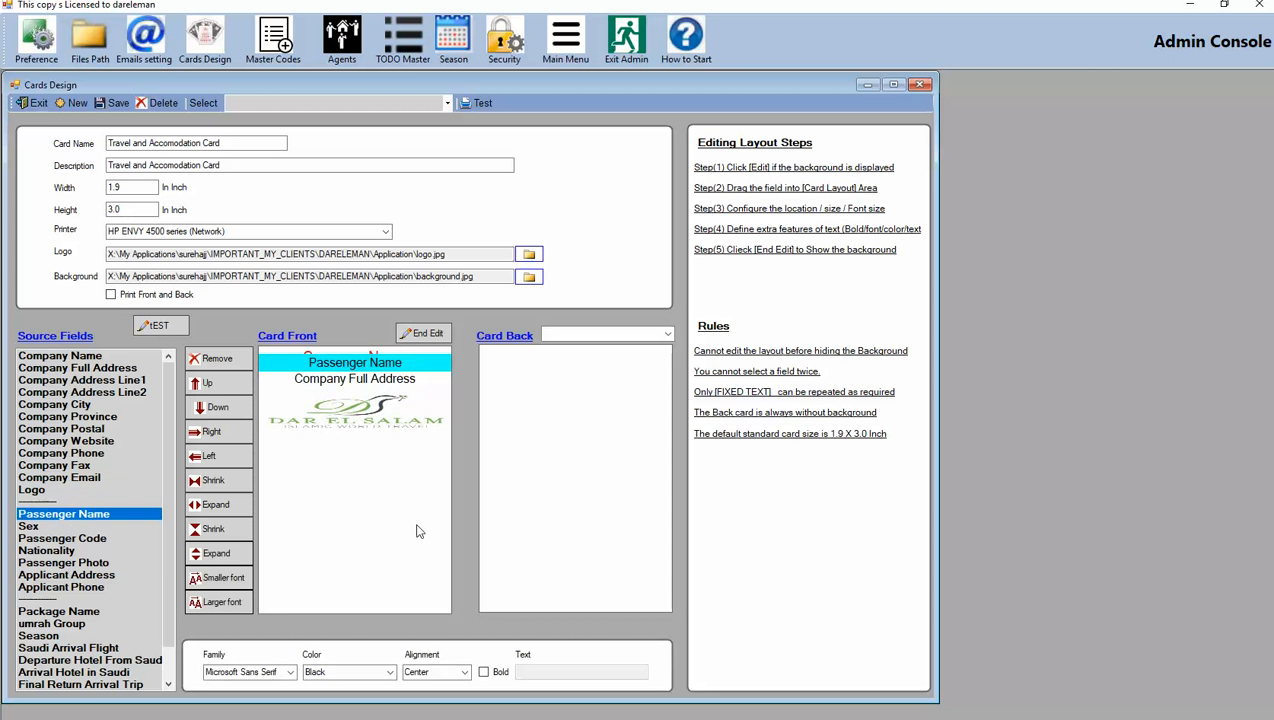
{"action": "left_click", "coordinate": [226, 420]}
{"action": "left_click", "coordinate": [226, 420]}
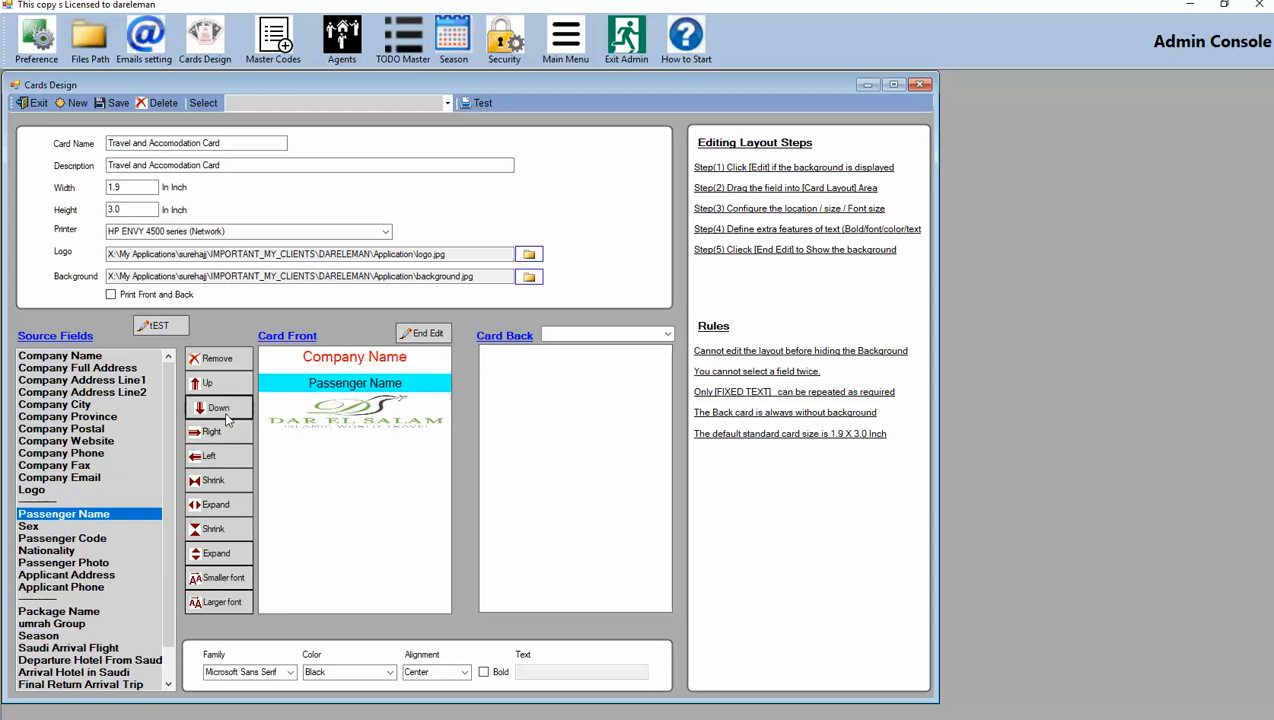
{"action": "left_click", "coordinate": [226, 420]}
{"action": "left_click", "coordinate": [226, 420]}
{"action": "left_click", "coordinate": [226, 420]}
{"action": "left_click", "coordinate": [226, 420]}
{"action": "left_click", "coordinate": [226, 420]}
{"action": "left_click", "coordinate": [226, 420]}
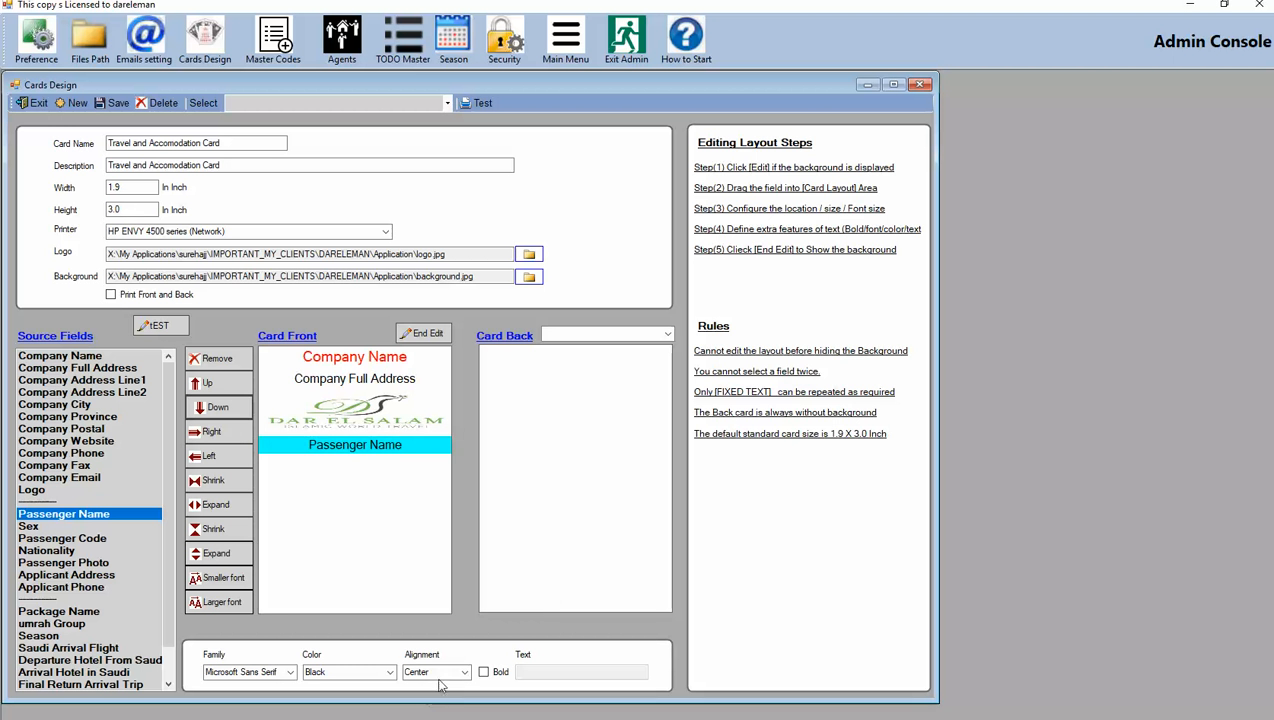
Step: Format the Passenger Name field in blue and bold, and increase the field's height
{"action": "left_click", "coordinate": [390, 672]}
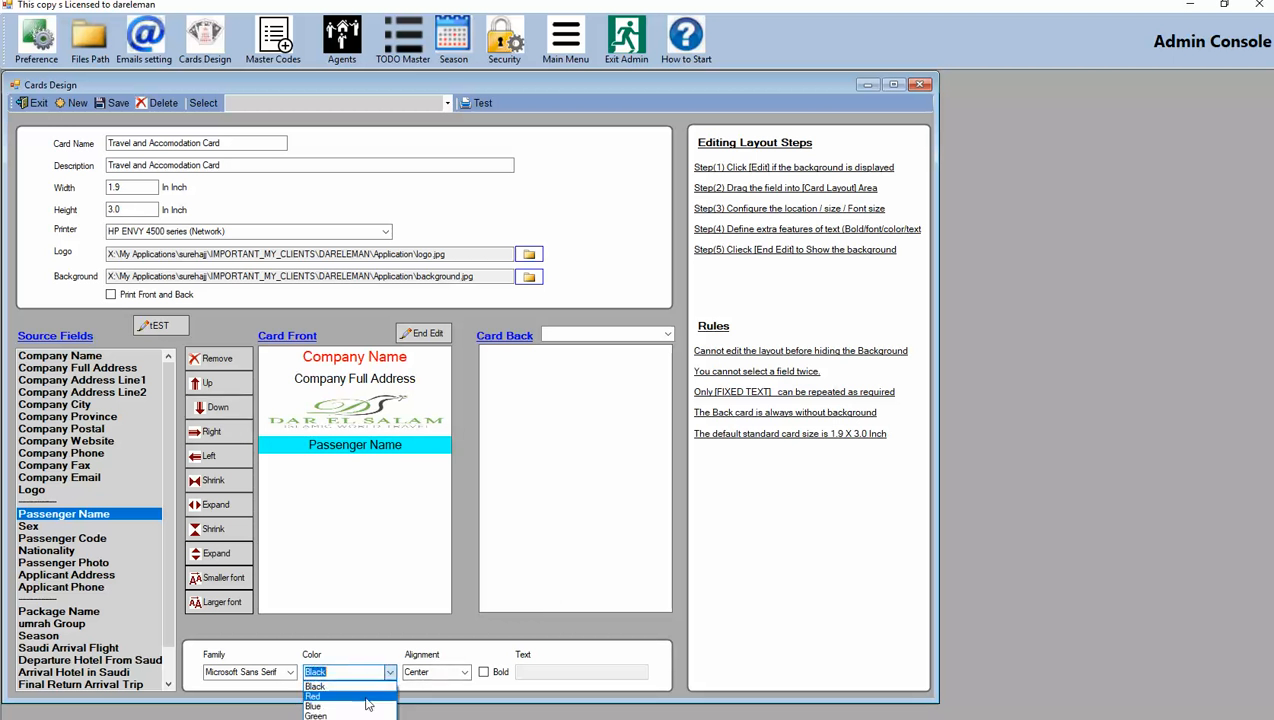
{"action": "left_click", "coordinate": [341, 700]}
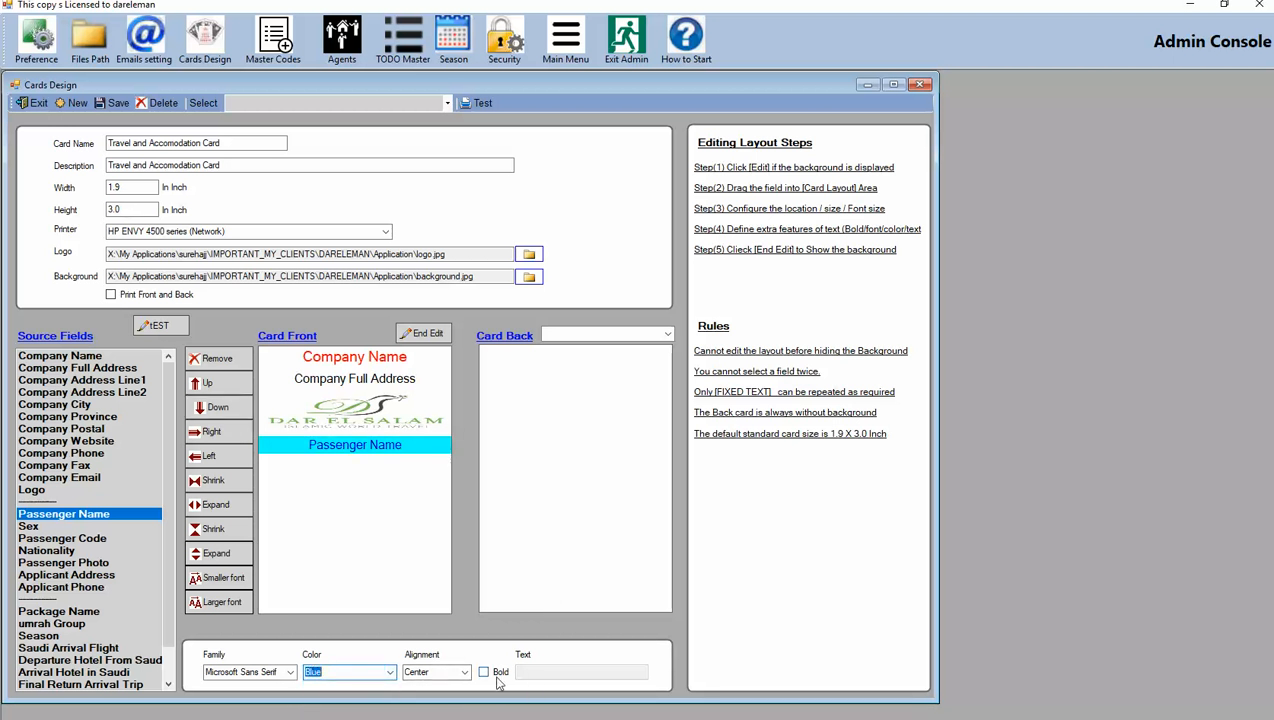
{"action": "left_click", "coordinate": [485, 673]}
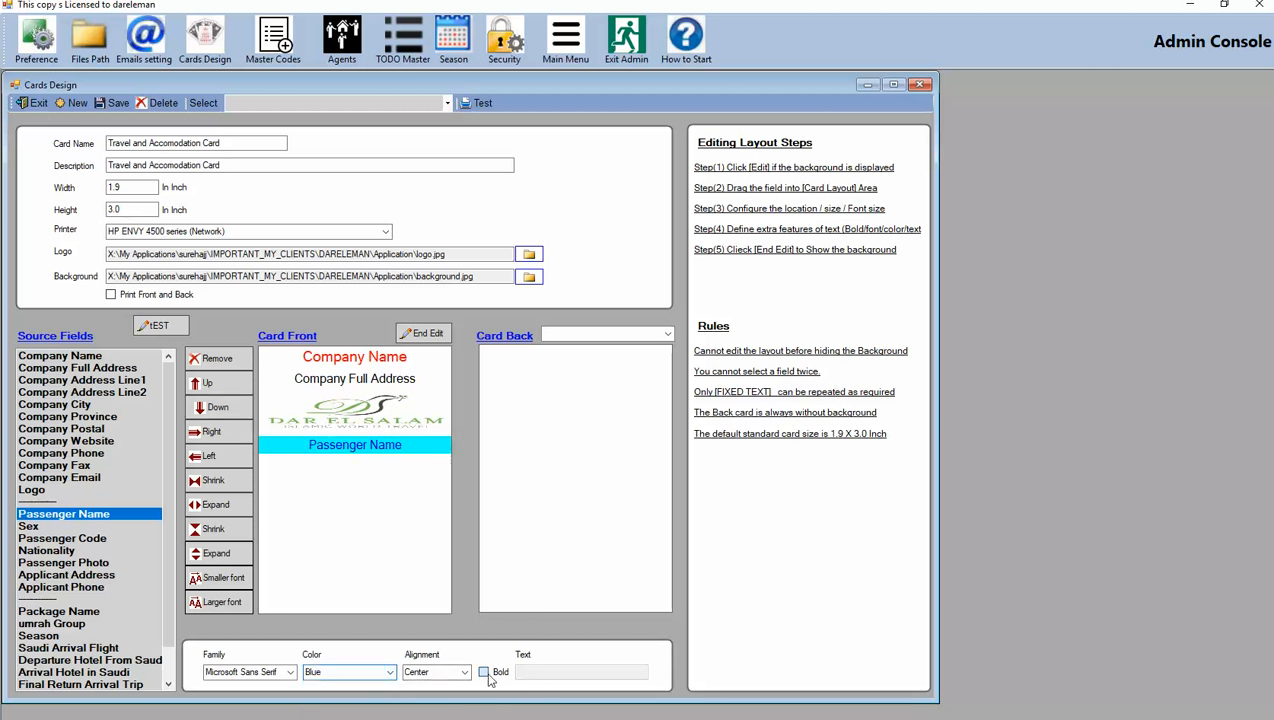
{"action": "left_click", "coordinate": [228, 563]}
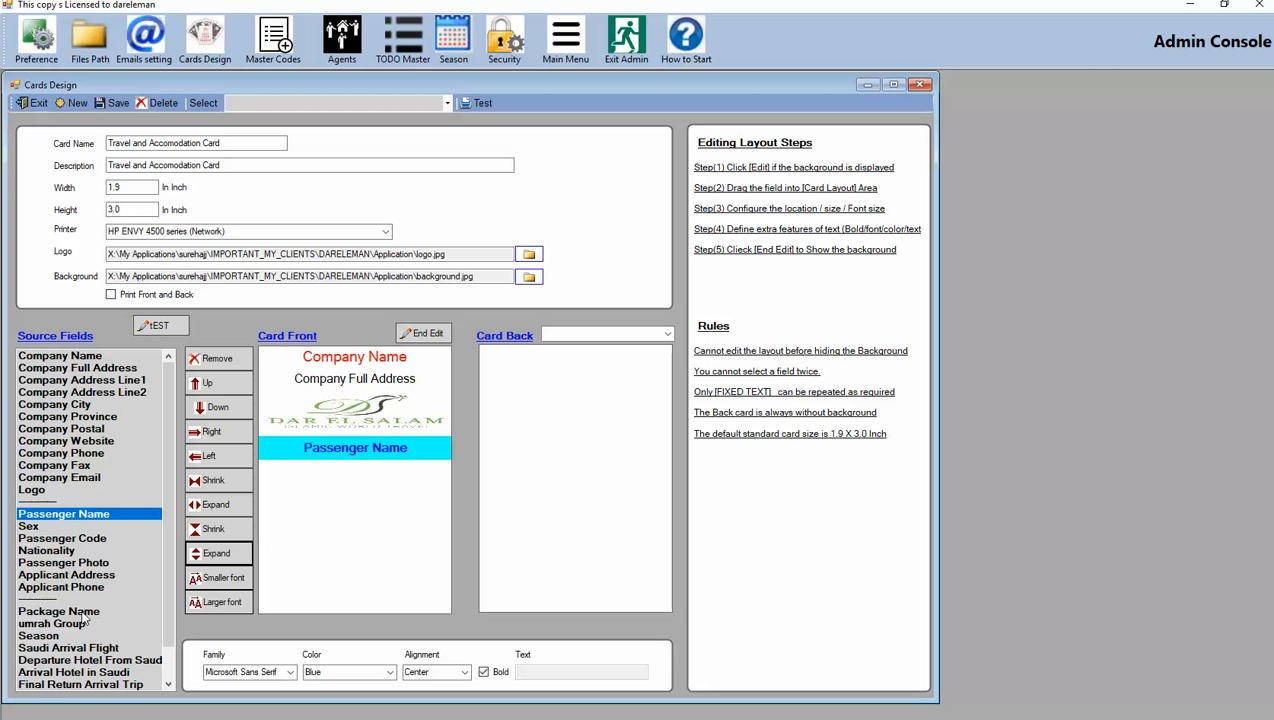
Step: Add the Passenger Photo field to the card front and move it down below Passenger Name, leaving a small gap
{"action": "left_click_drag", "start_coordinate": [60, 566], "coordinate": [324, 506]}
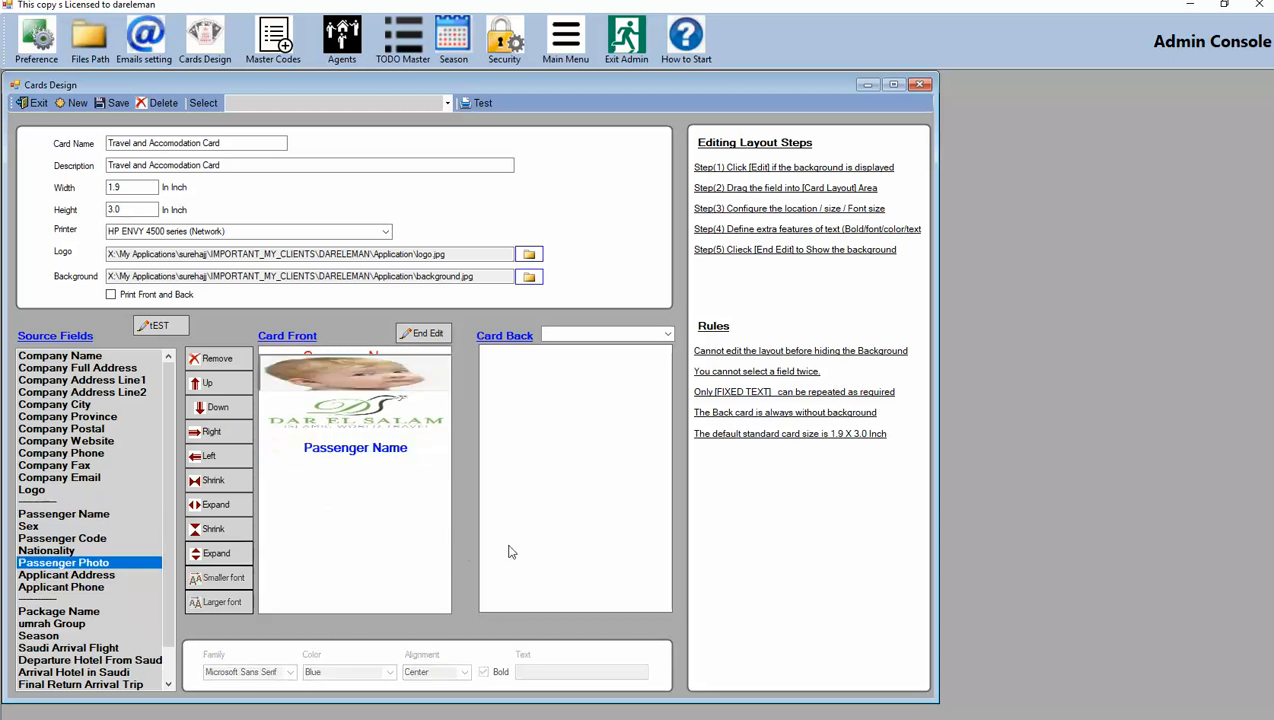
{"action": "left_click", "coordinate": [216, 410]}
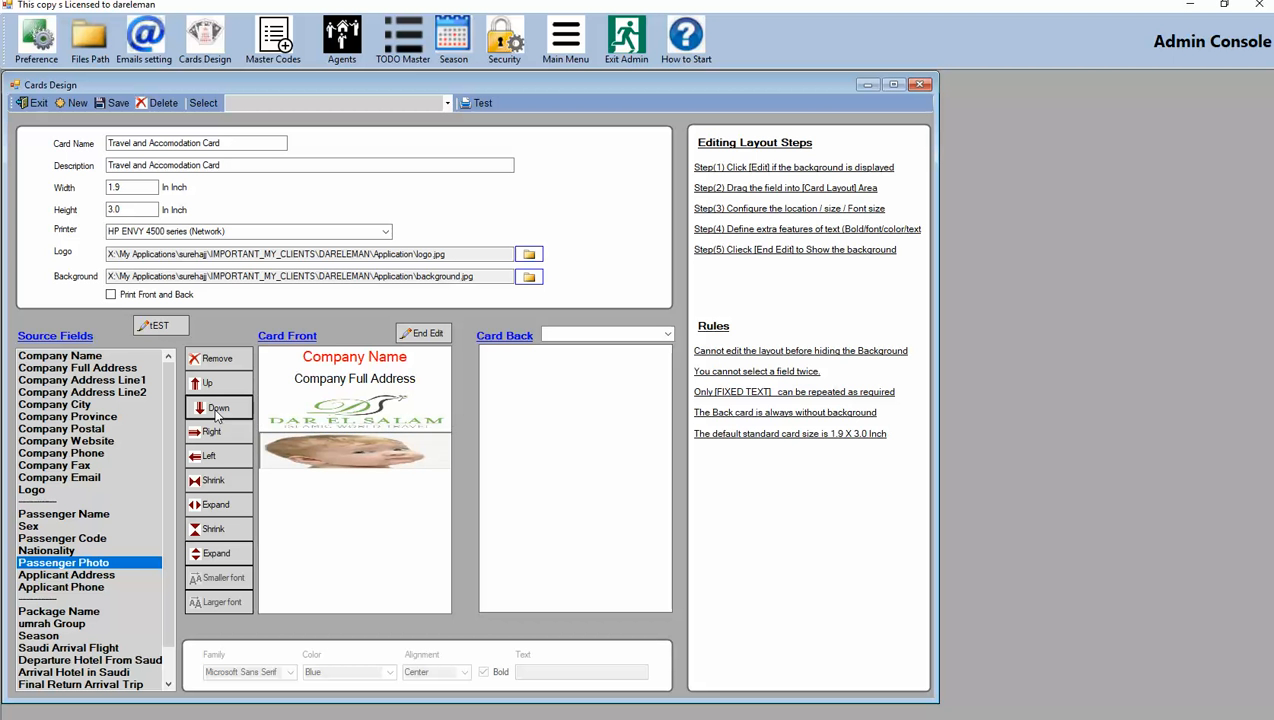
{"action": "left_click", "coordinate": [217, 414]}
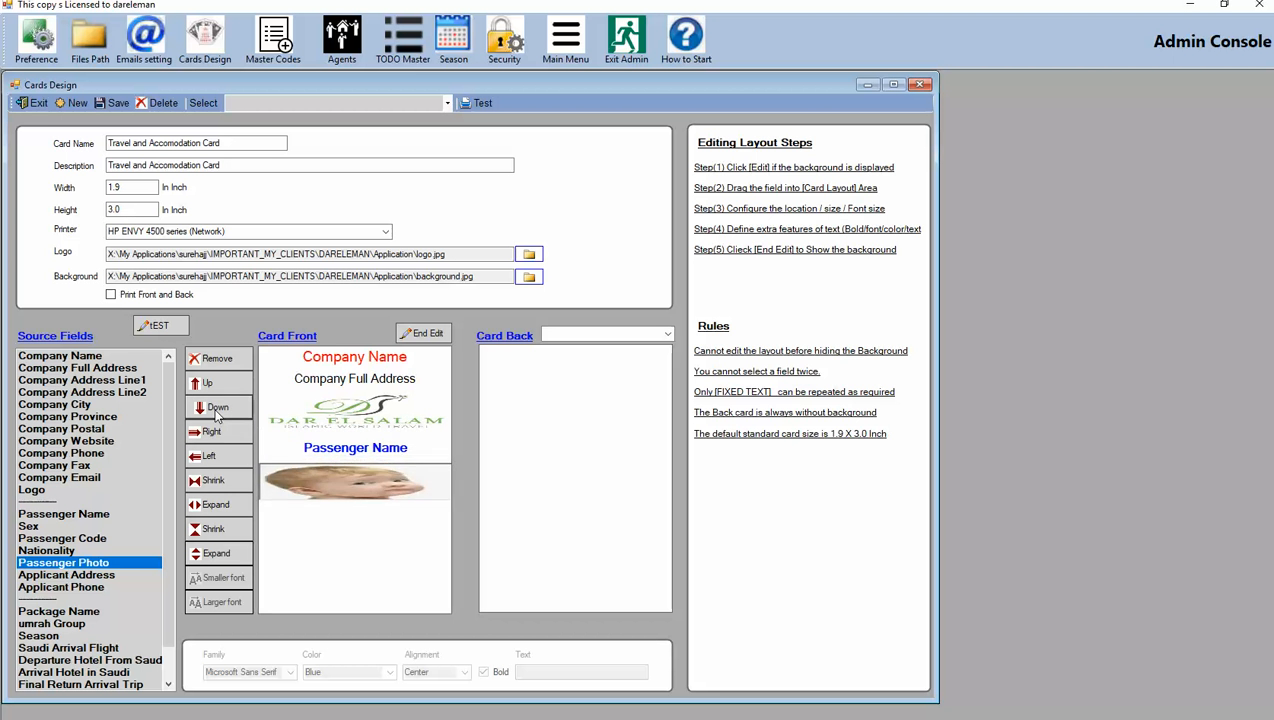
{"action": "left_click", "coordinate": [217, 414]}
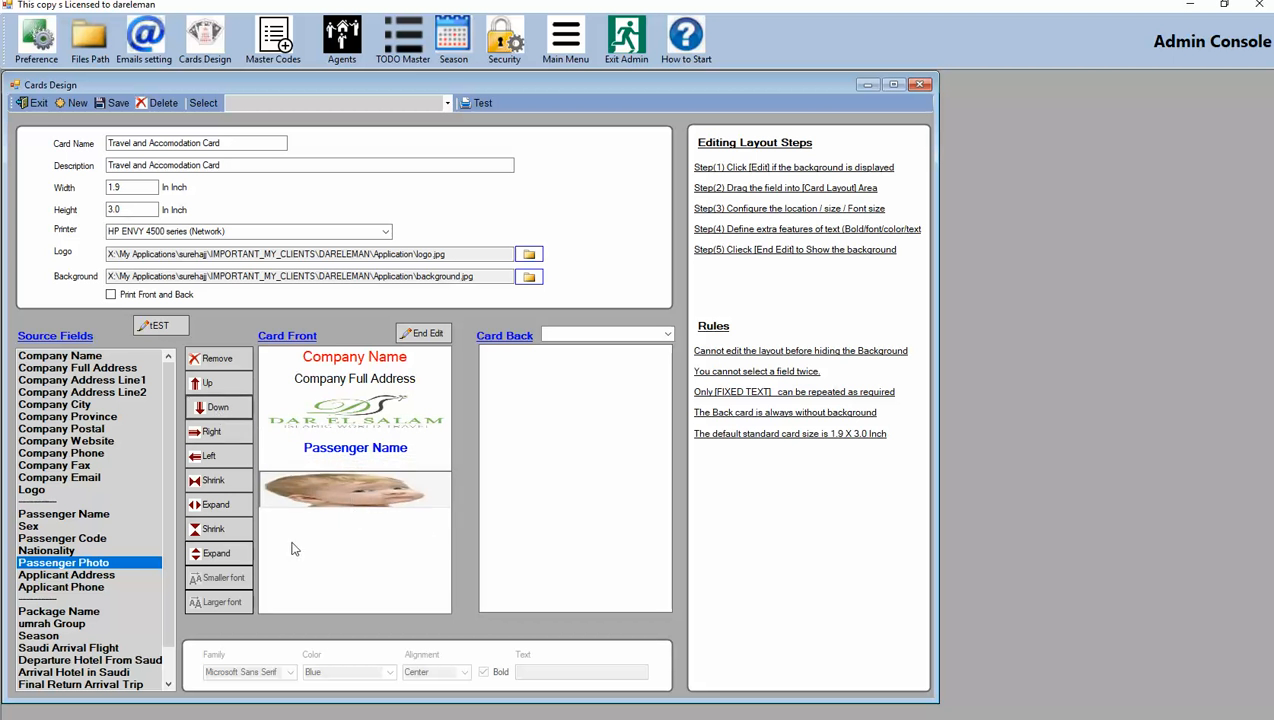
Step: Make the passenger photo taller and narrow it to about two thirds of the card's width
{"action": "left_click", "coordinate": [222, 558]}
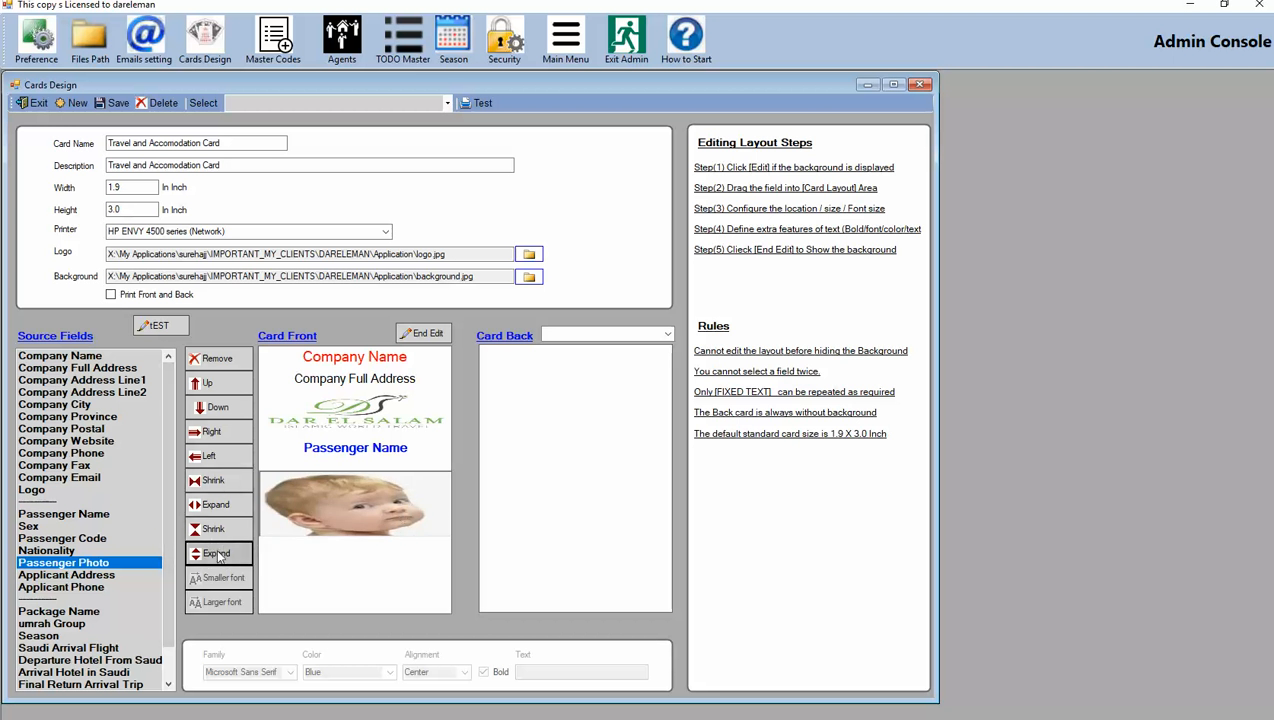
{"action": "left_click", "coordinate": [232, 484]}
{"action": "left_click", "coordinate": [225, 482]}
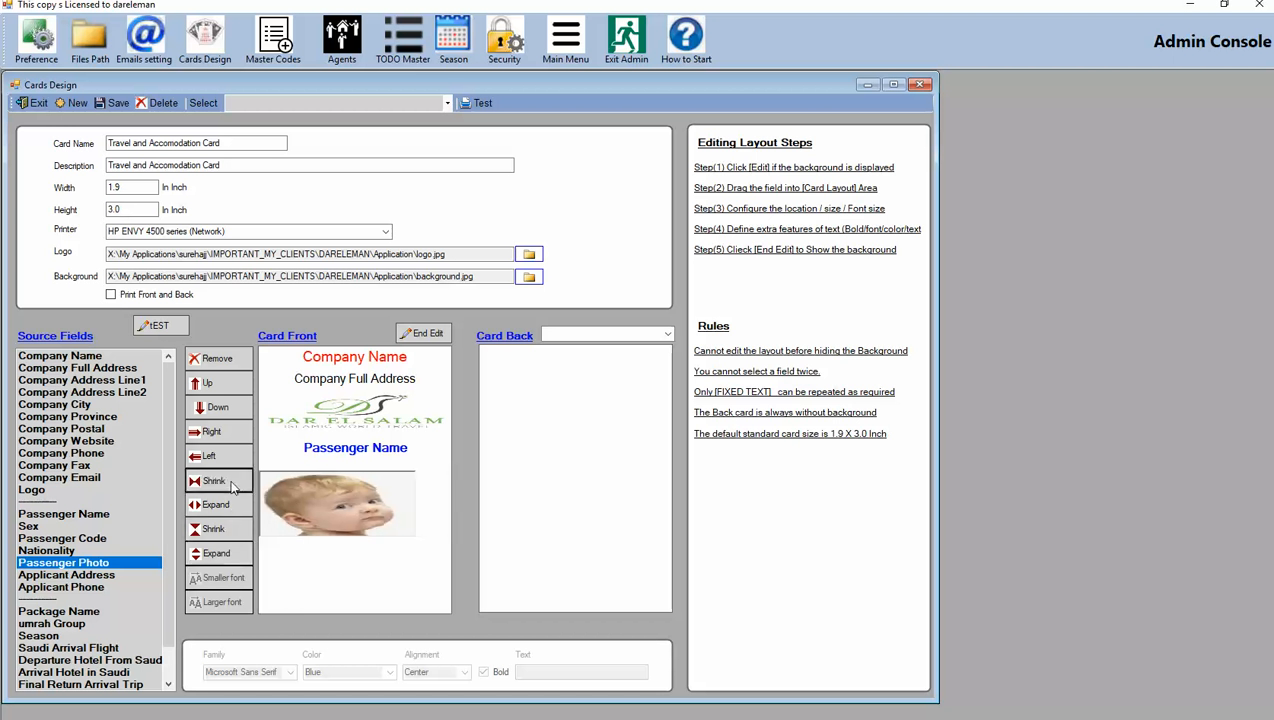
{"action": "left_click", "coordinate": [215, 480]}
{"action": "left_click", "coordinate": [208, 479]}
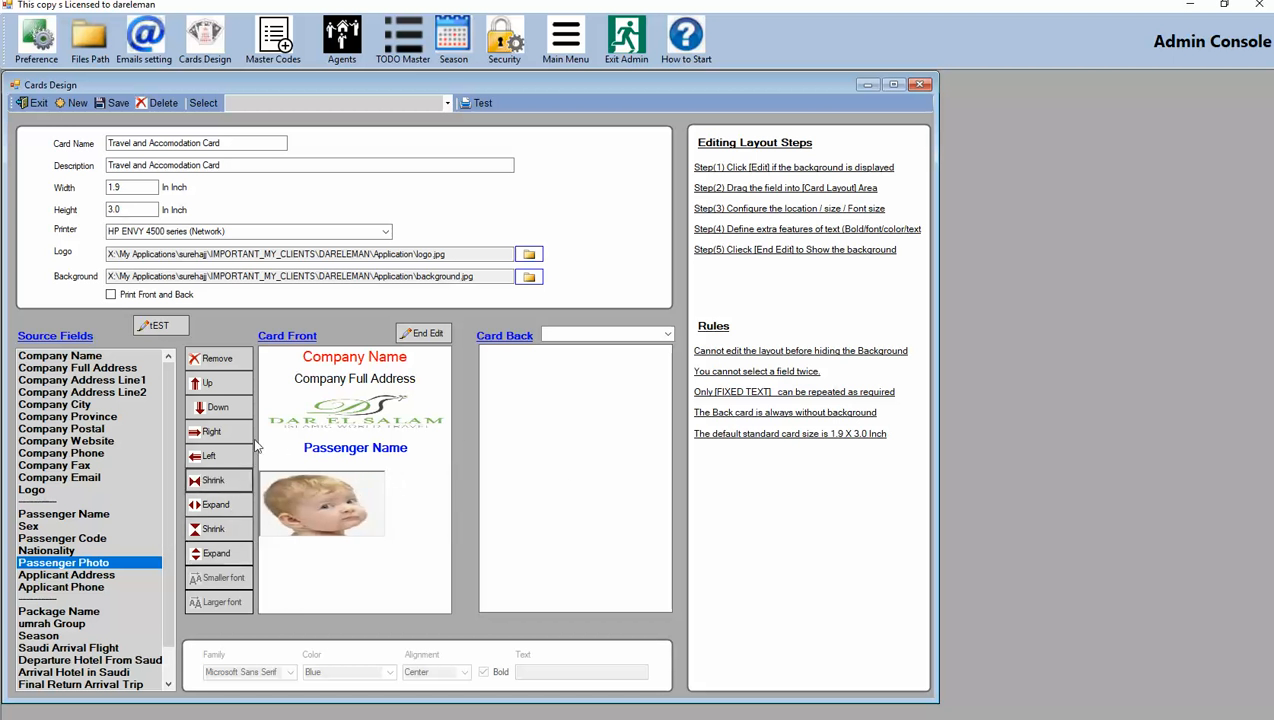
Step: Shift the passenger photo sideways until it is centred on the card front beneath Passenger Name
{"action": "left_click", "coordinate": [224, 433]}
{"action": "left_click", "coordinate": [226, 435]}
{"action": "left_click", "coordinate": [226, 435]}
{"action": "left_click", "coordinate": [226, 435]}
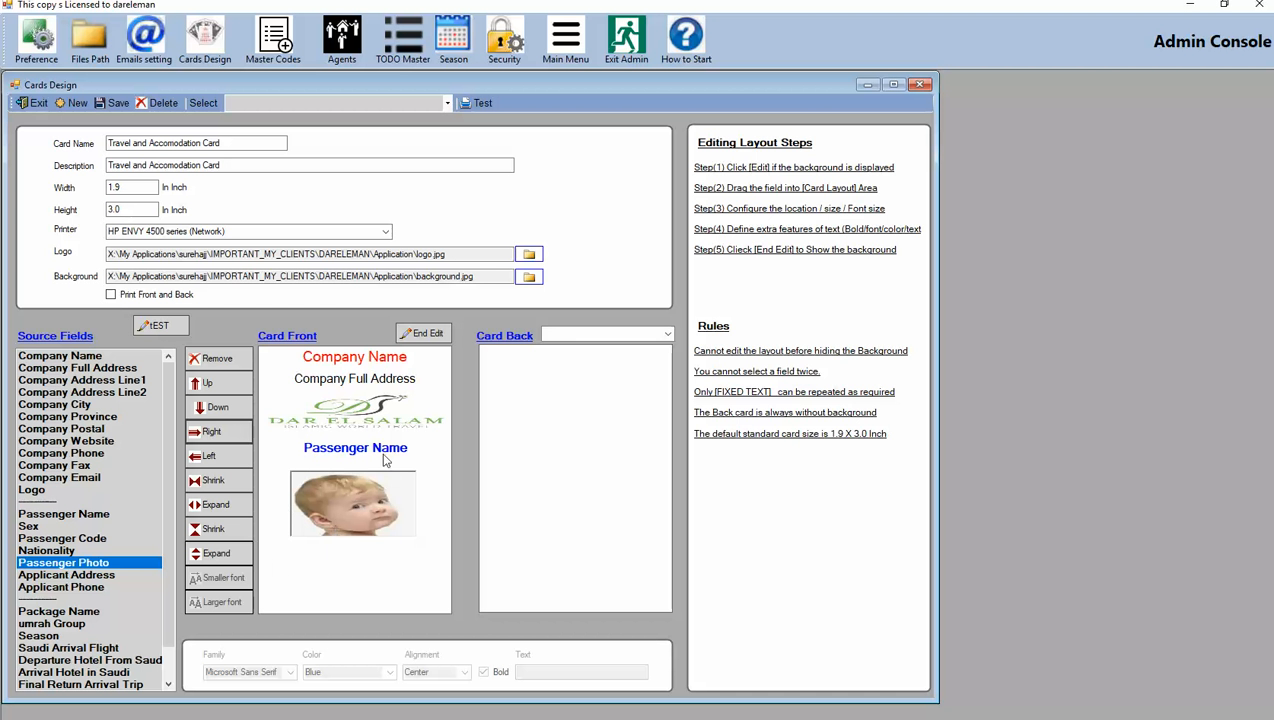
Step: Preview the card front with its background, return to layout editing, and check selecting the Company Full Address field
{"action": "left_click", "coordinate": [424, 337]}
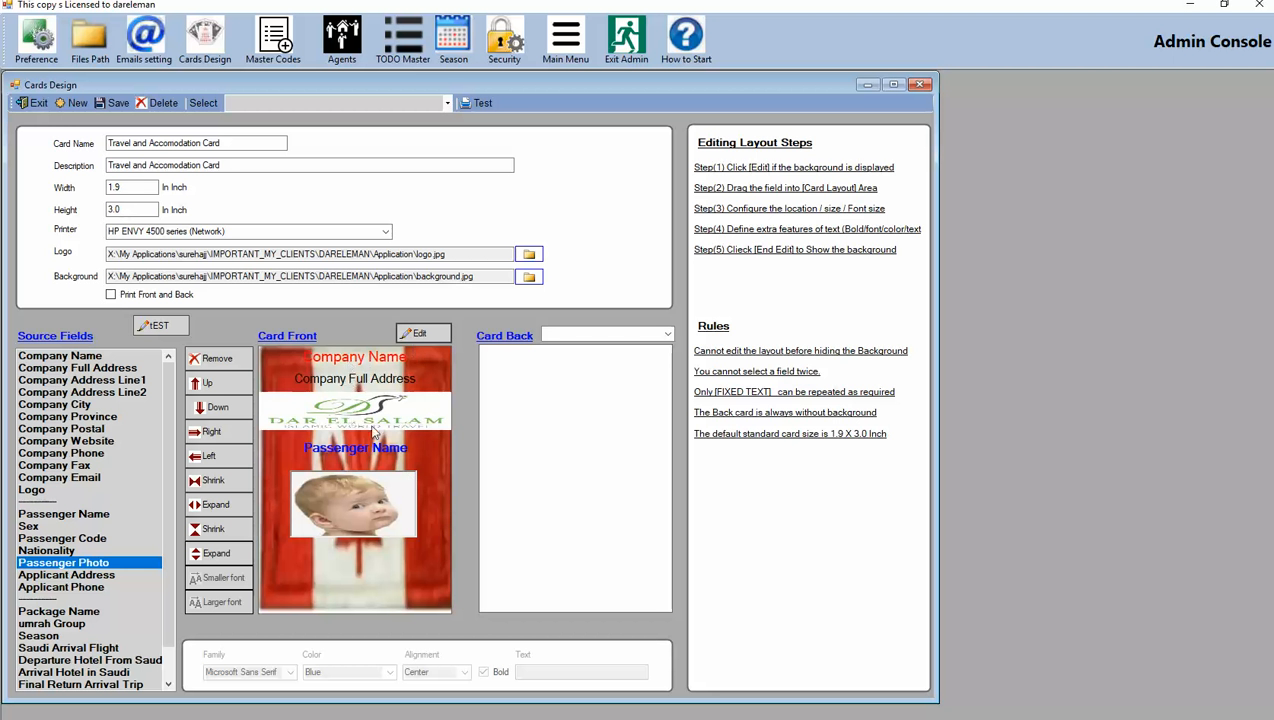
{"action": "left_click", "coordinate": [424, 333]}
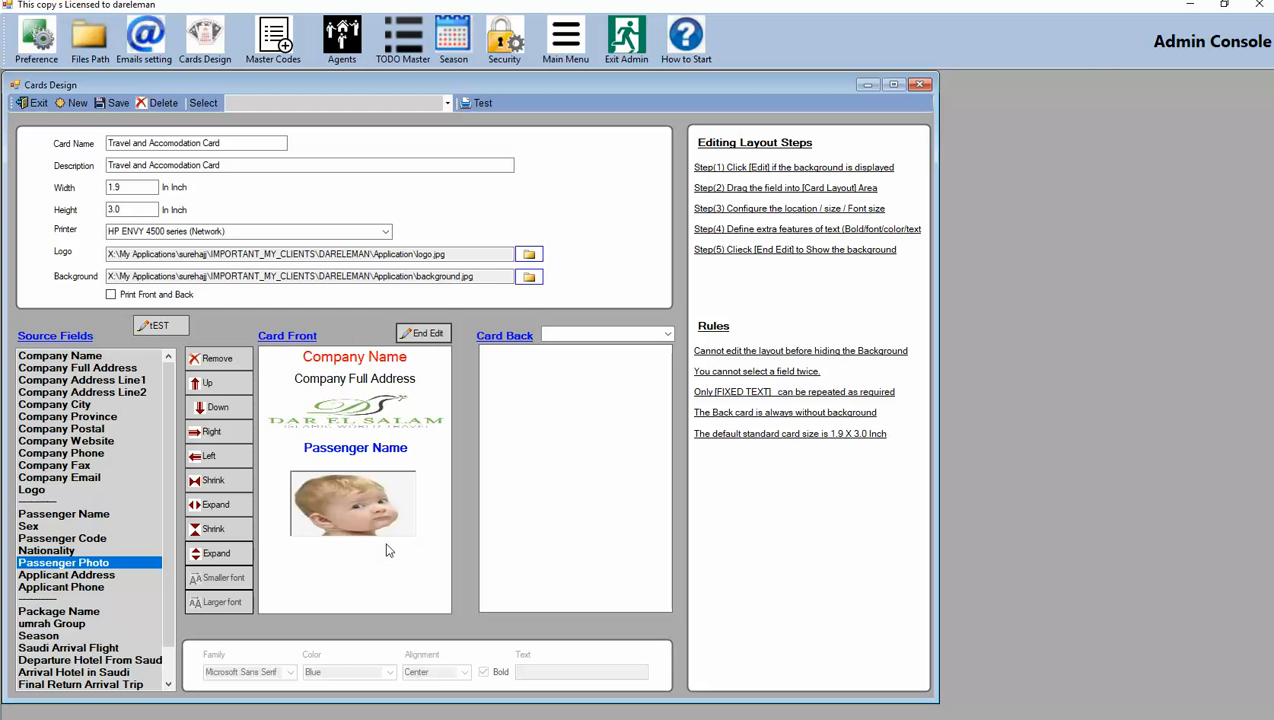
{"action": "left_click", "coordinate": [322, 385]}
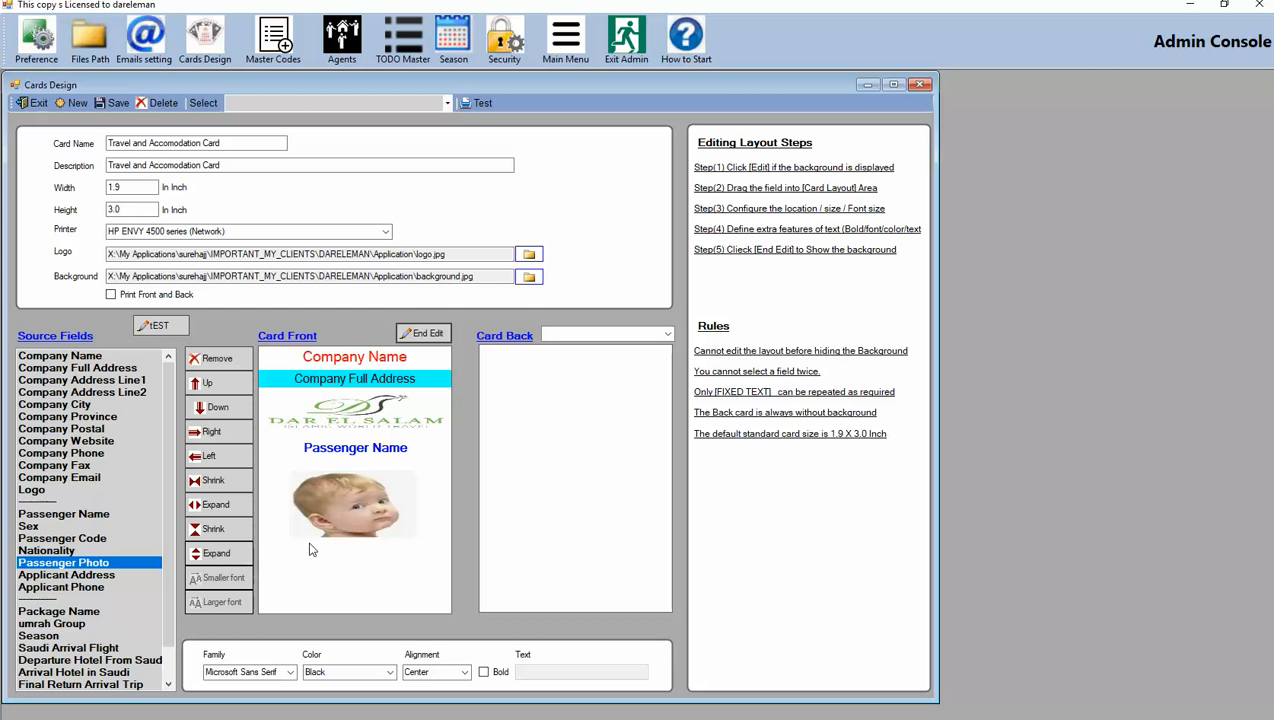
{"action": "left_click", "coordinate": [336, 574]}
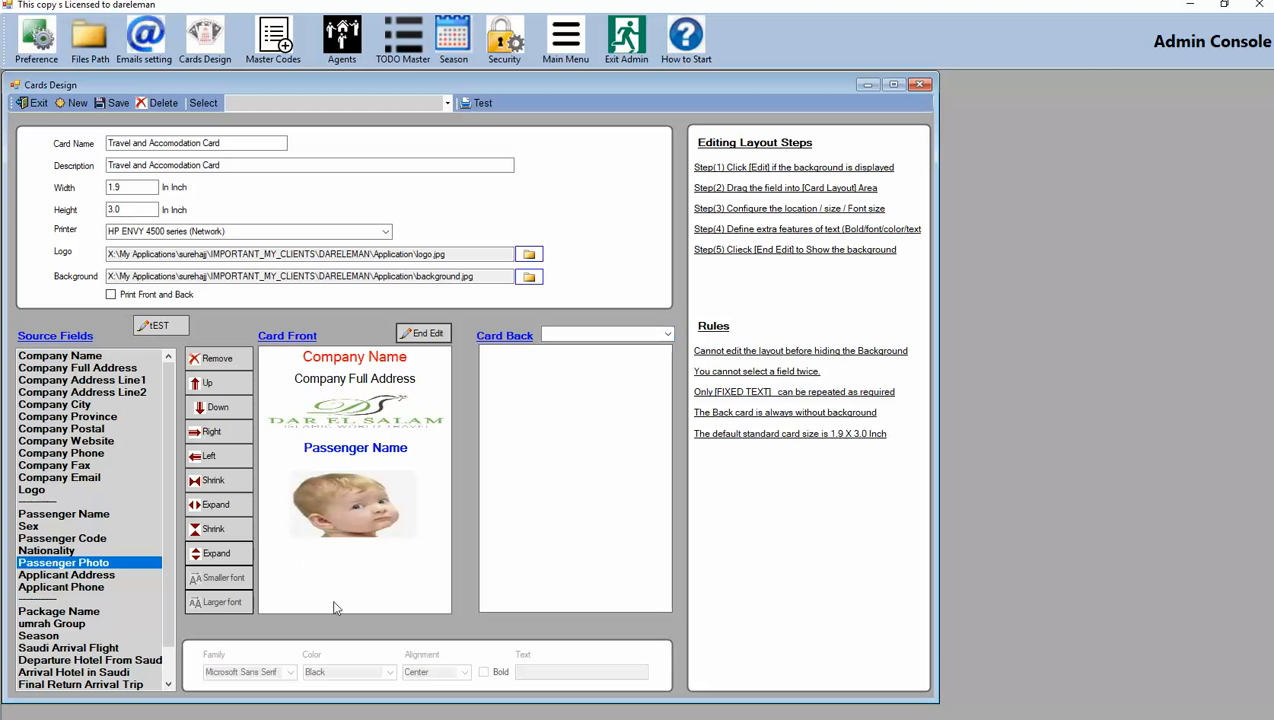
Step: Assign Main Card Back as the card's back side and save the card design
{"action": "left_click", "coordinate": [667, 336]}
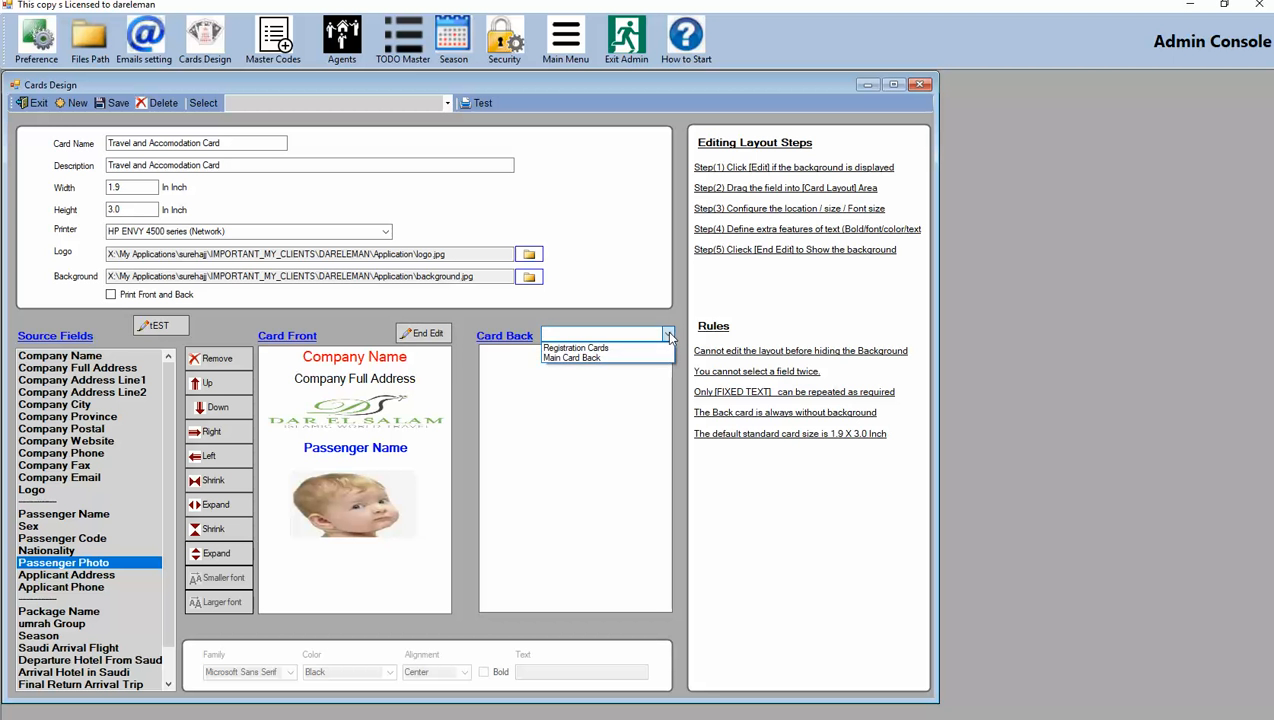
{"action": "left_click", "coordinate": [609, 359]}
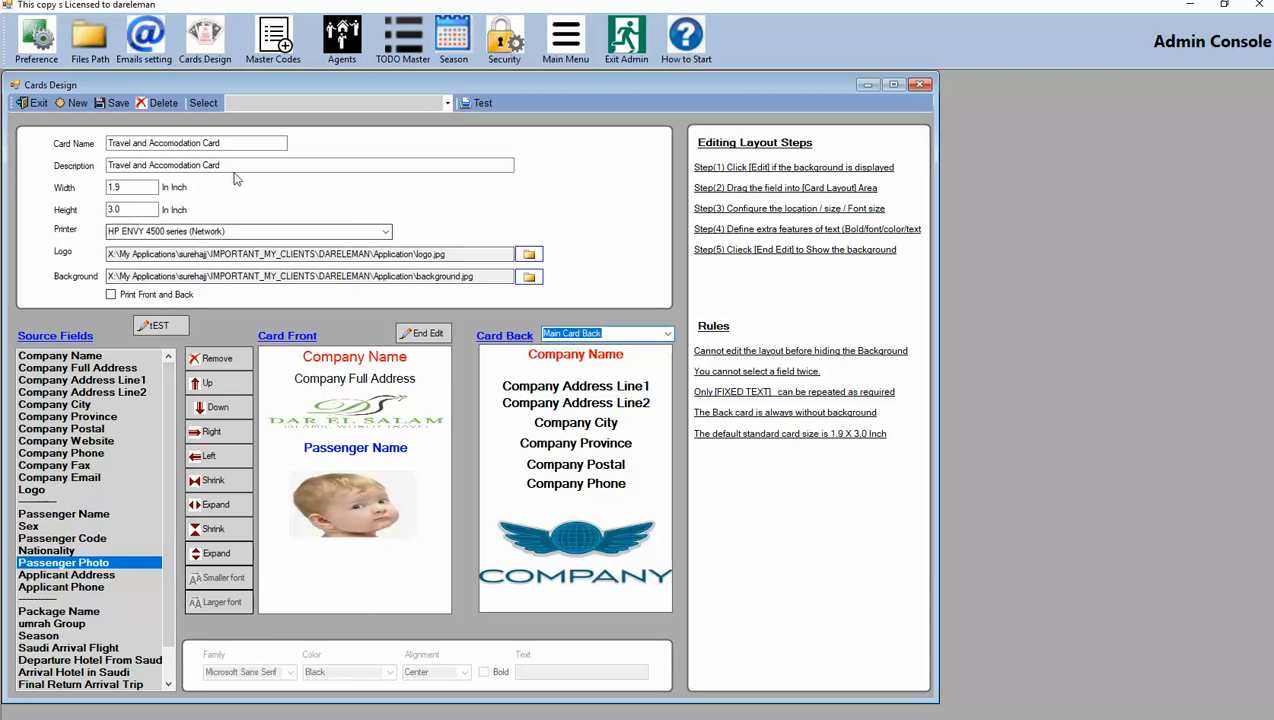
{"action": "left_click", "coordinate": [118, 104]}
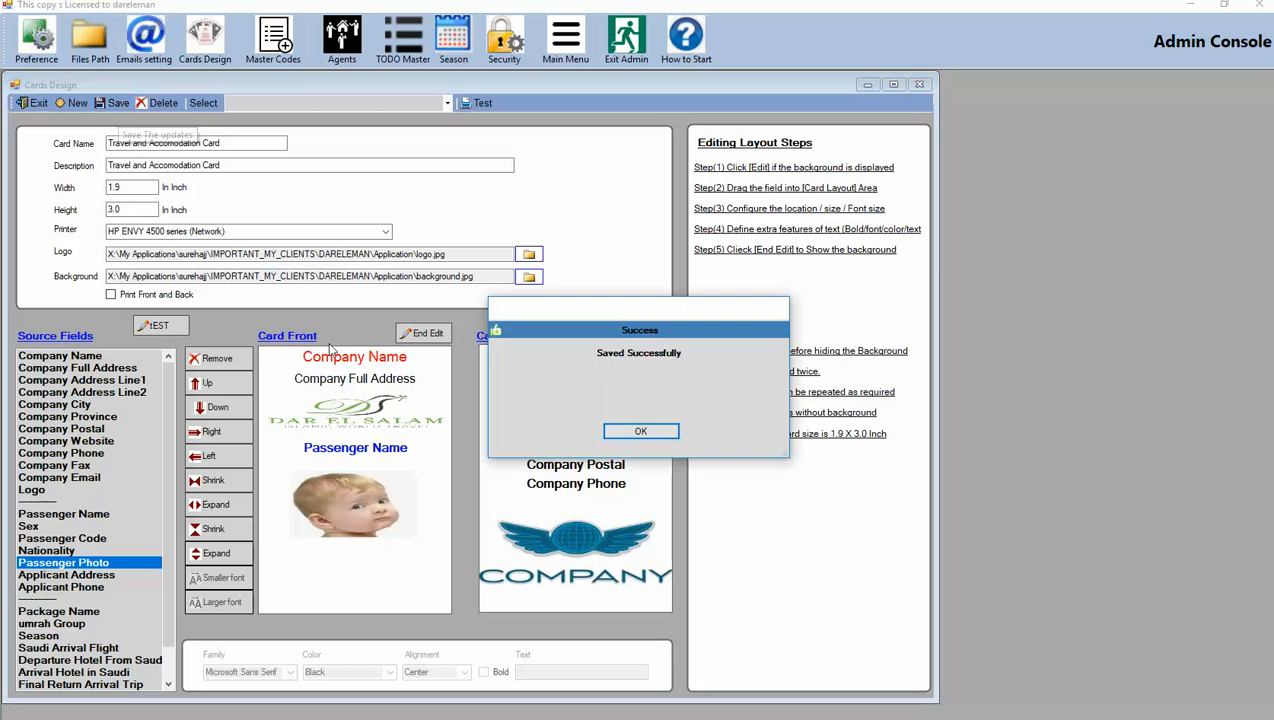
{"action": "left_click", "coordinate": [619, 436]}
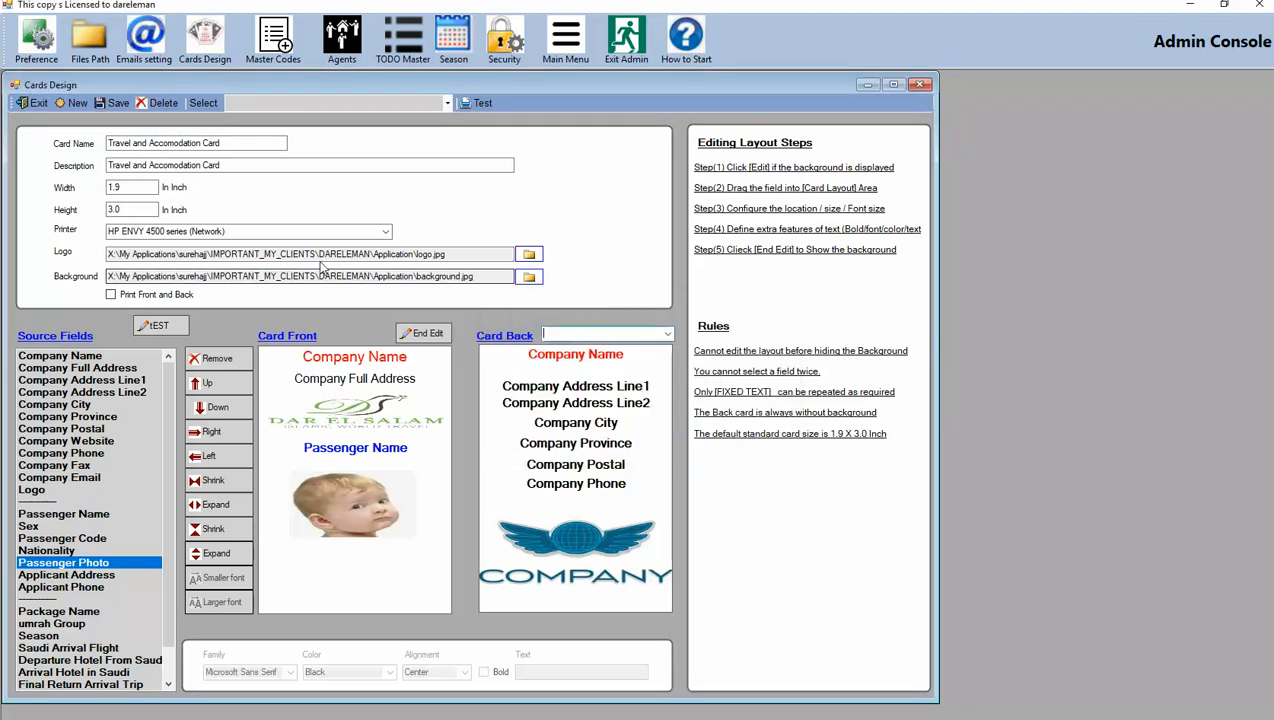
Step: Reopen the saved Travel and Accomodation Card design and switch its front to layout editing
{"action": "left_click", "coordinate": [447, 103]}
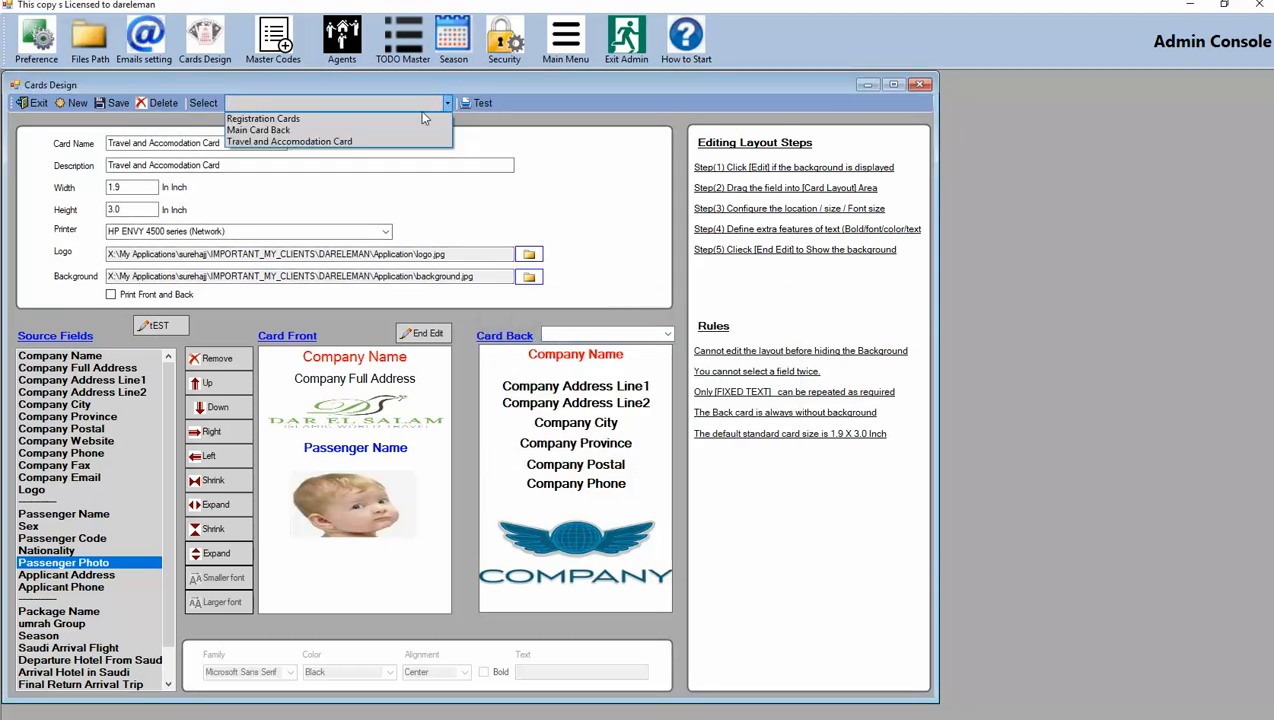
{"action": "left_click", "coordinate": [424, 118]}
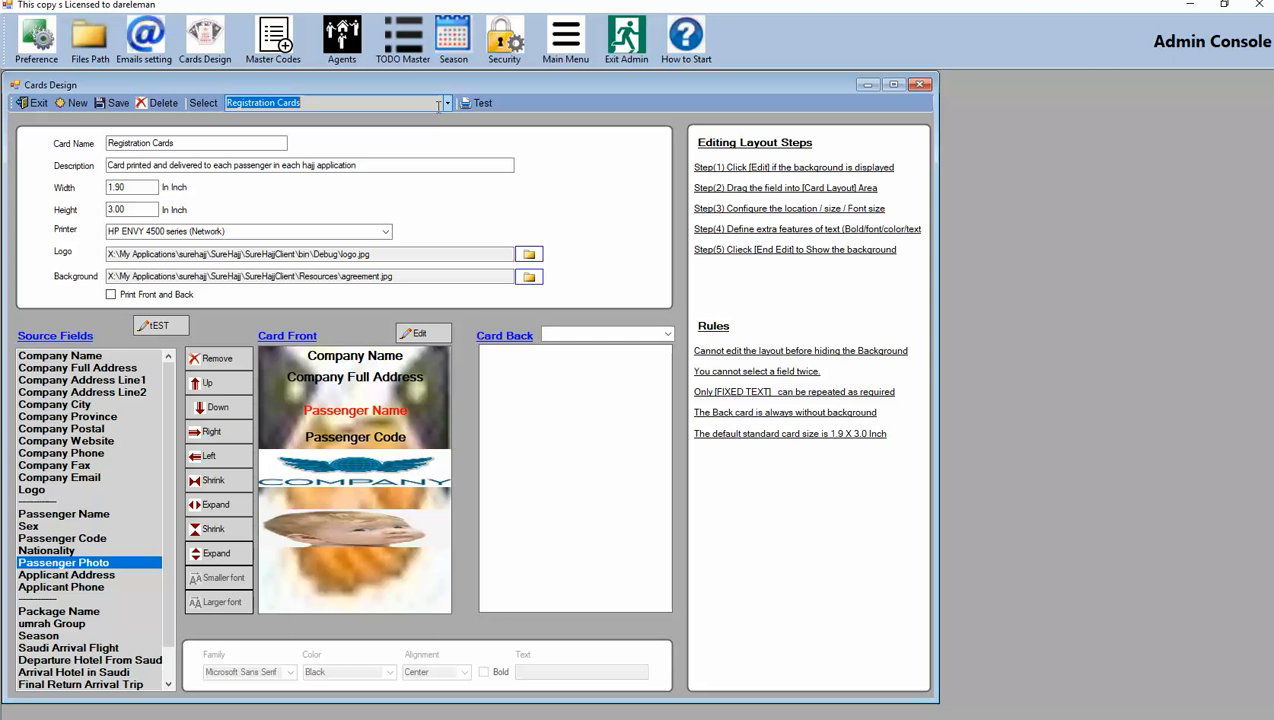
{"action": "left_click", "coordinate": [448, 103]}
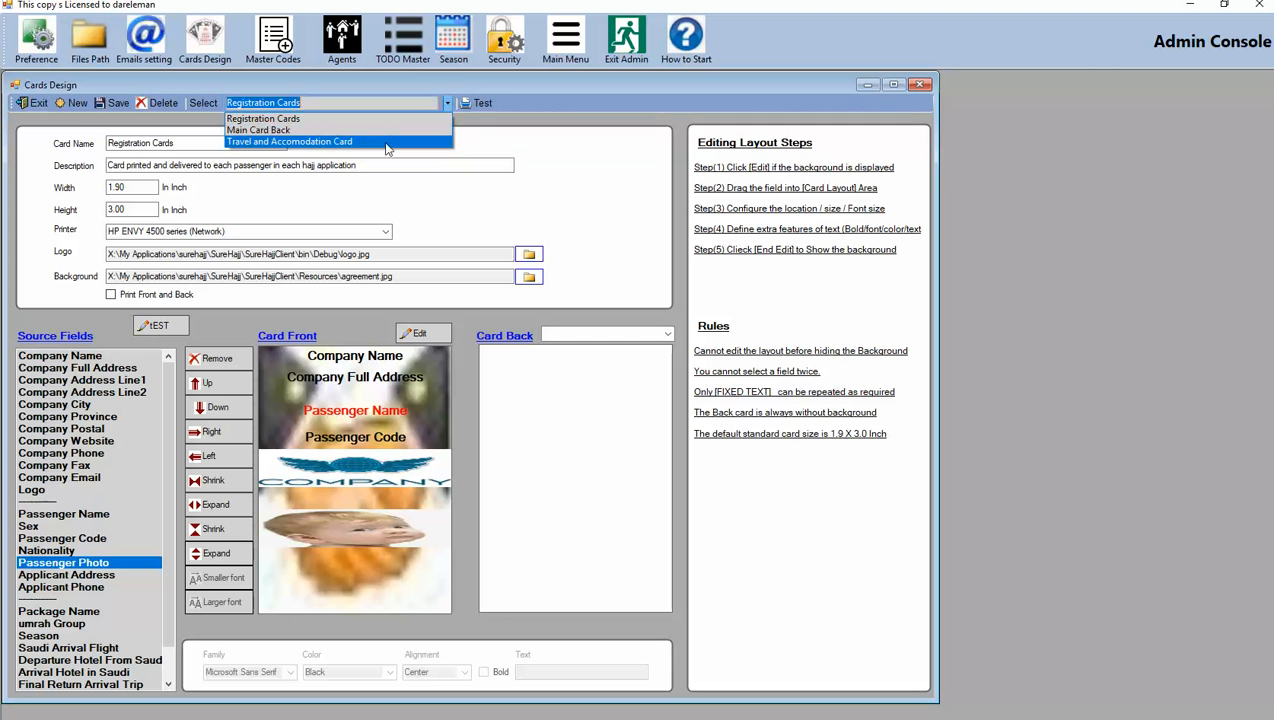
{"action": "left_click", "coordinate": [388, 142]}
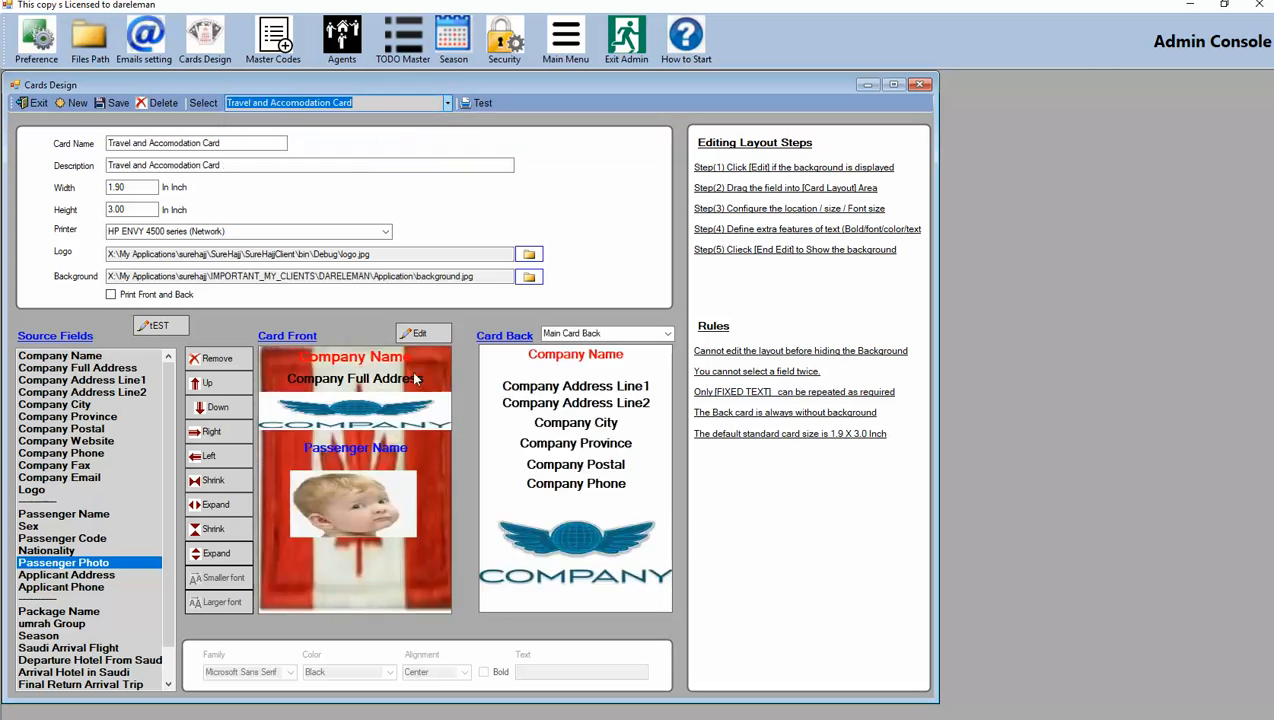
{"action": "left_click", "coordinate": [415, 334]}
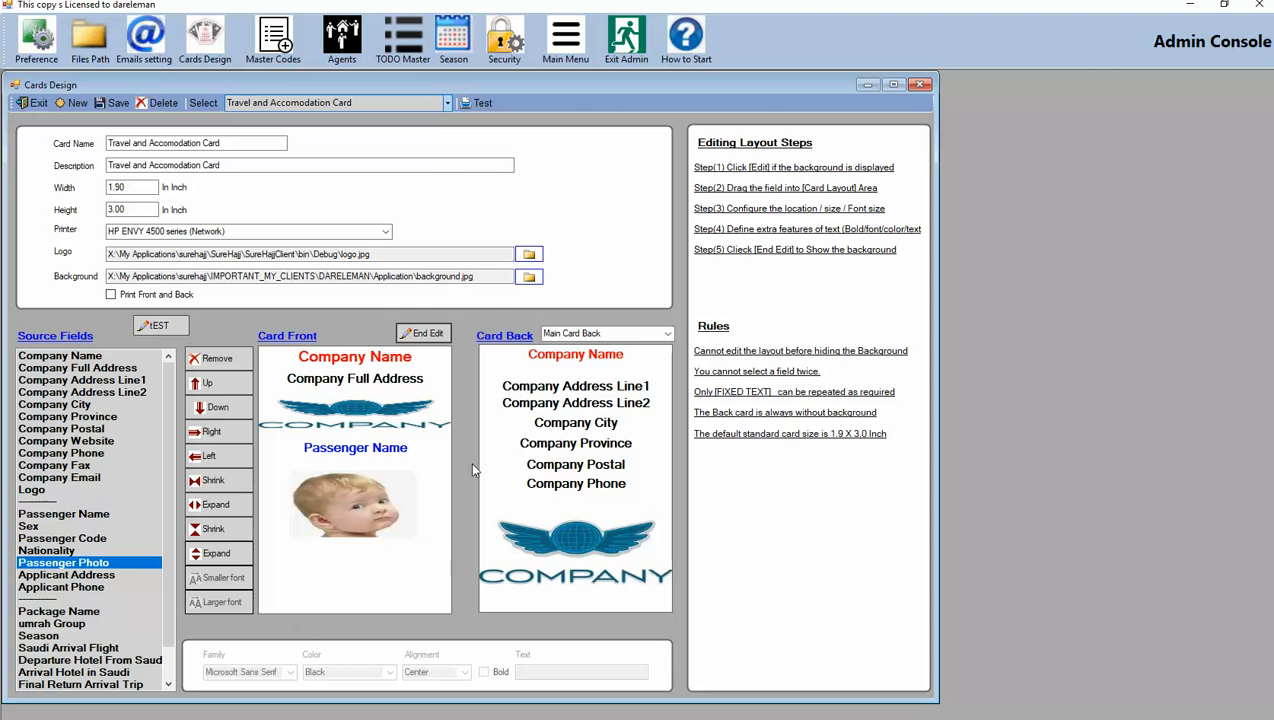
Step: Reduce the height and width of the front logo, recentre it horizontally, and save the card design
{"action": "left_click", "coordinate": [351, 428]}
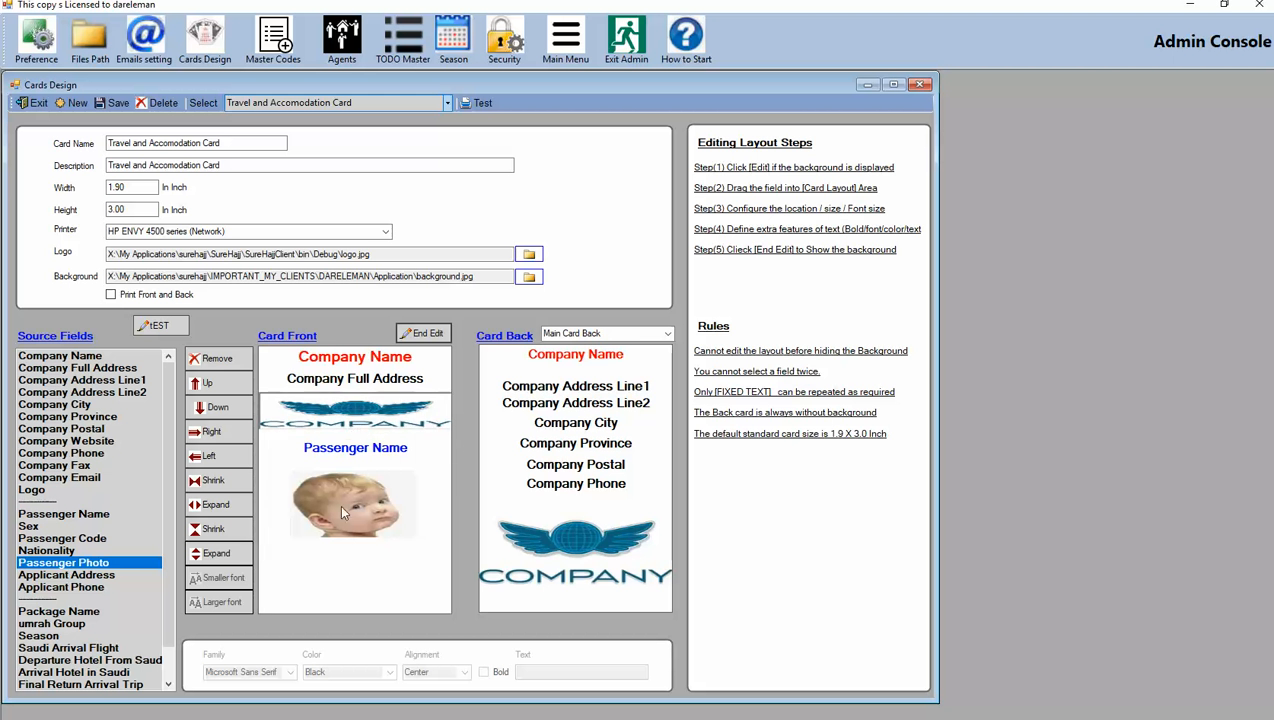
{"action": "left_click", "coordinate": [220, 537]}
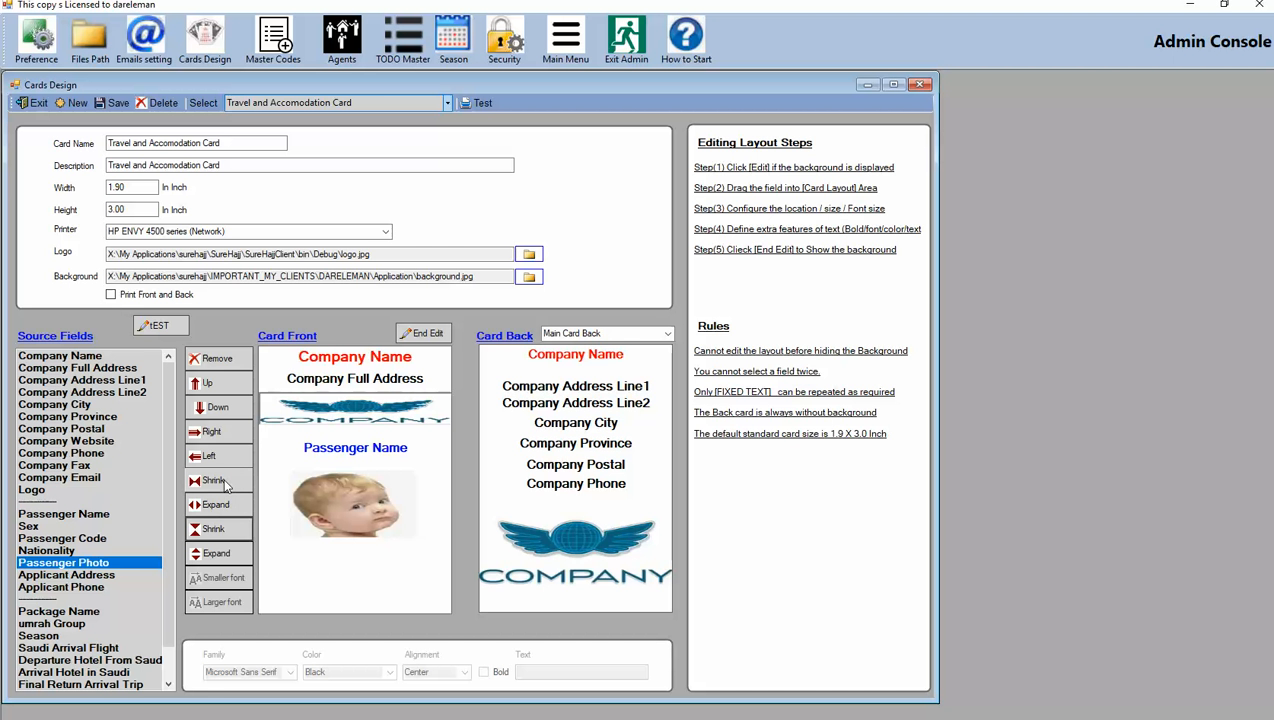
{"action": "left_click", "coordinate": [224, 483]}
{"action": "left_click", "coordinate": [224, 483]}
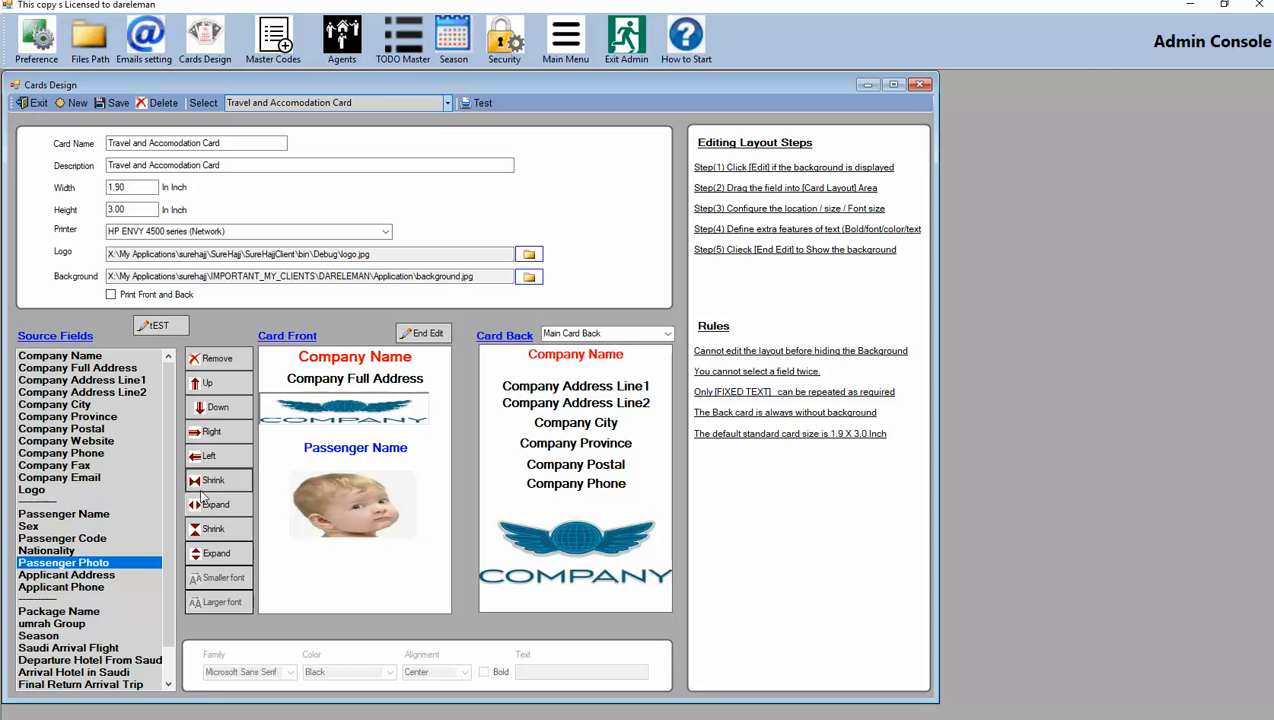
{"action": "left_click", "coordinate": [213, 432]}
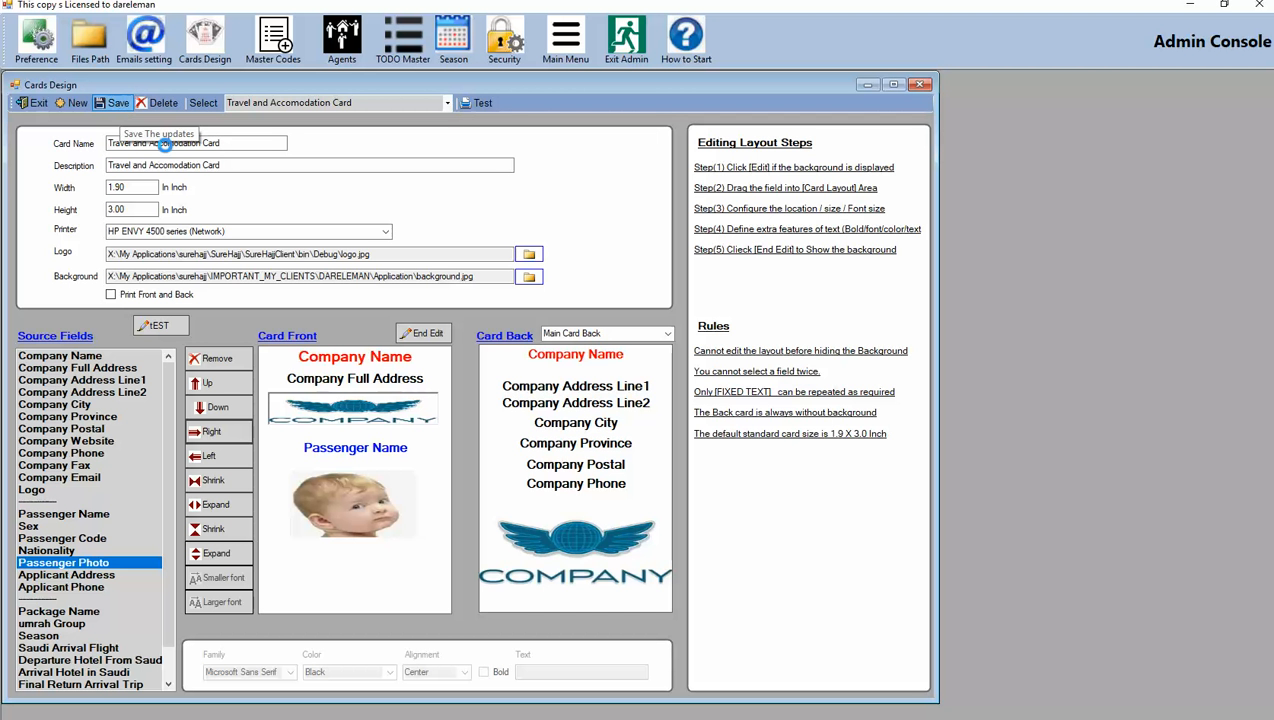
{"action": "left_click", "coordinate": [648, 431]}
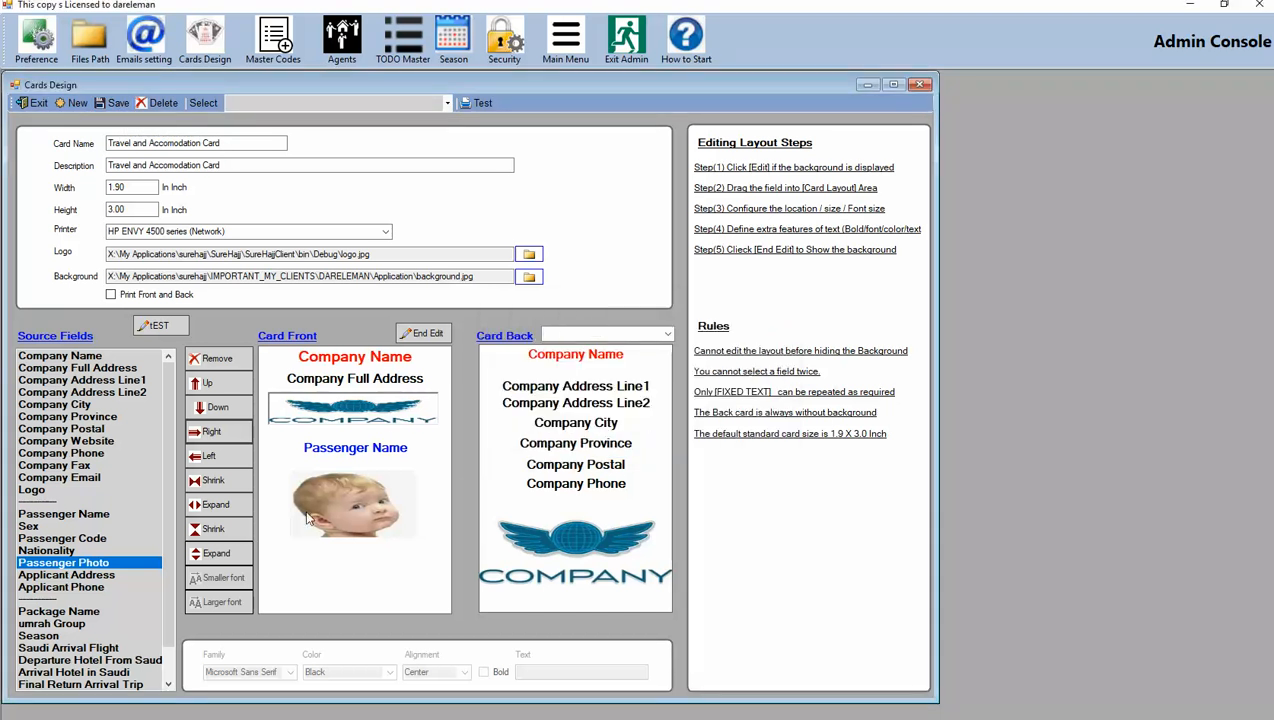